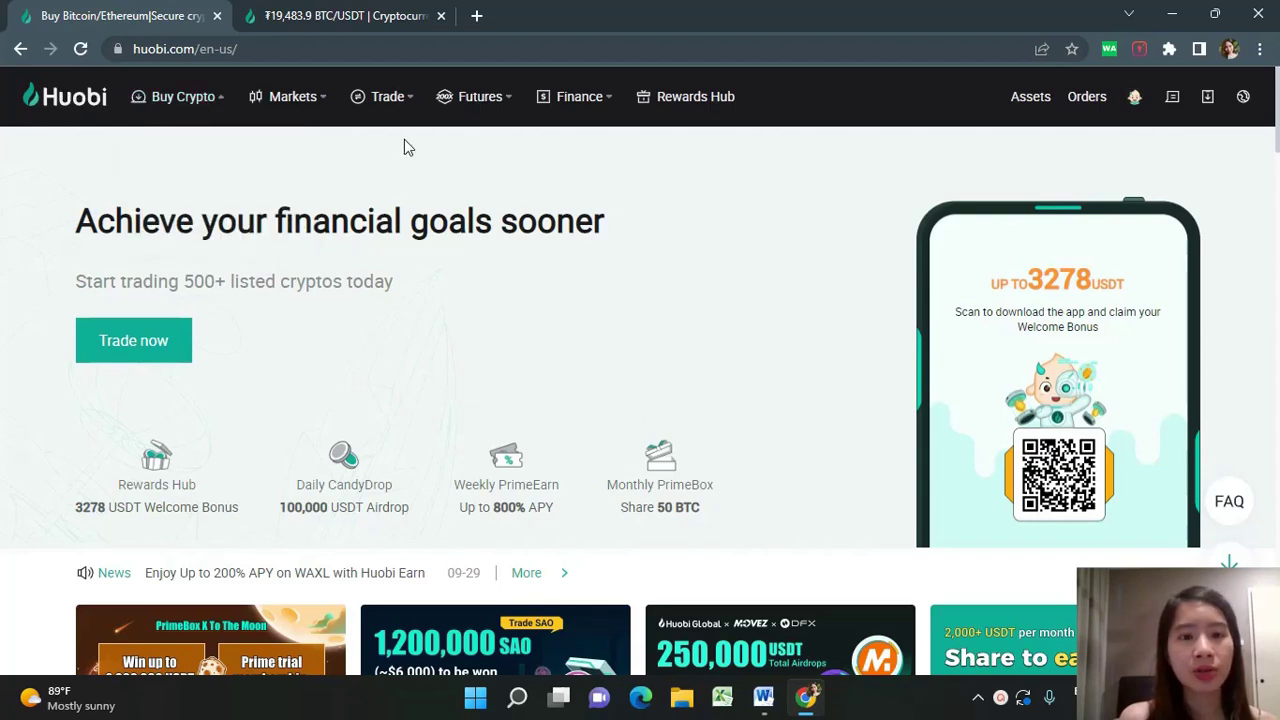
# - Switch to the Huobi Futures page and examine the BTC/USDT Perpetual contract's 24-hour volume and turnover figures
pyautogui.moveTo(493, 114)
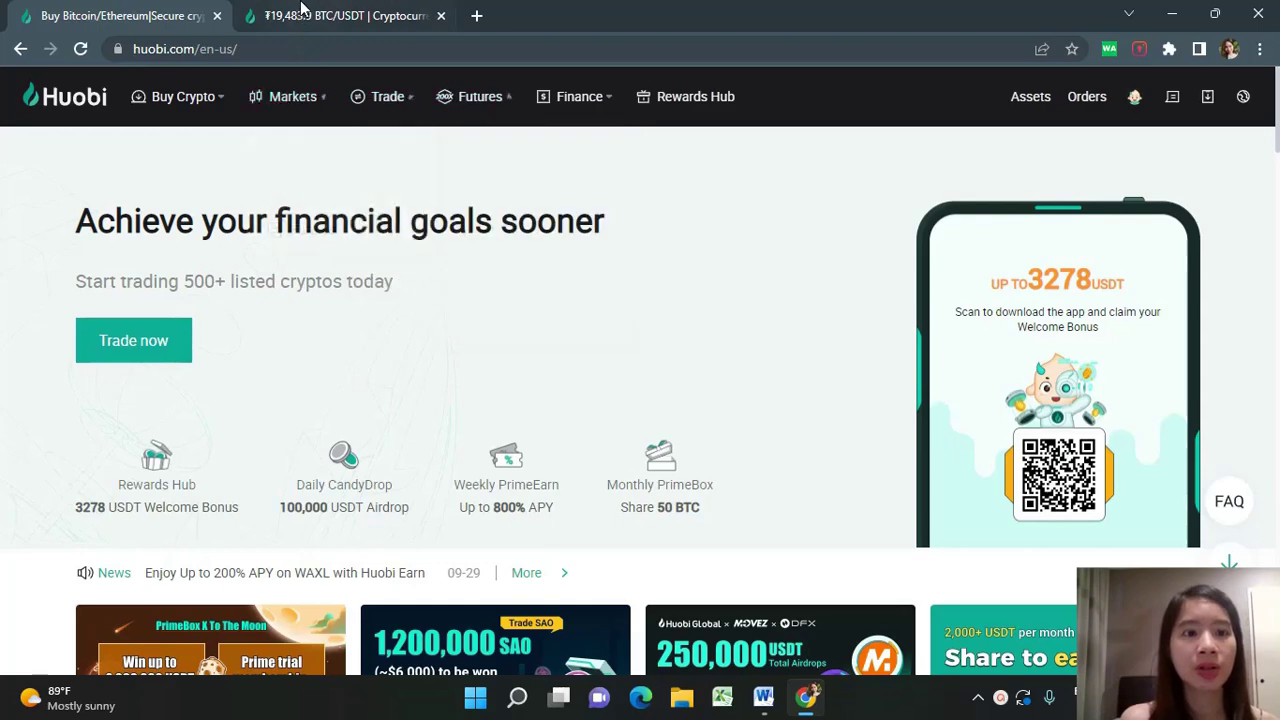
pyautogui.click(303, 12)
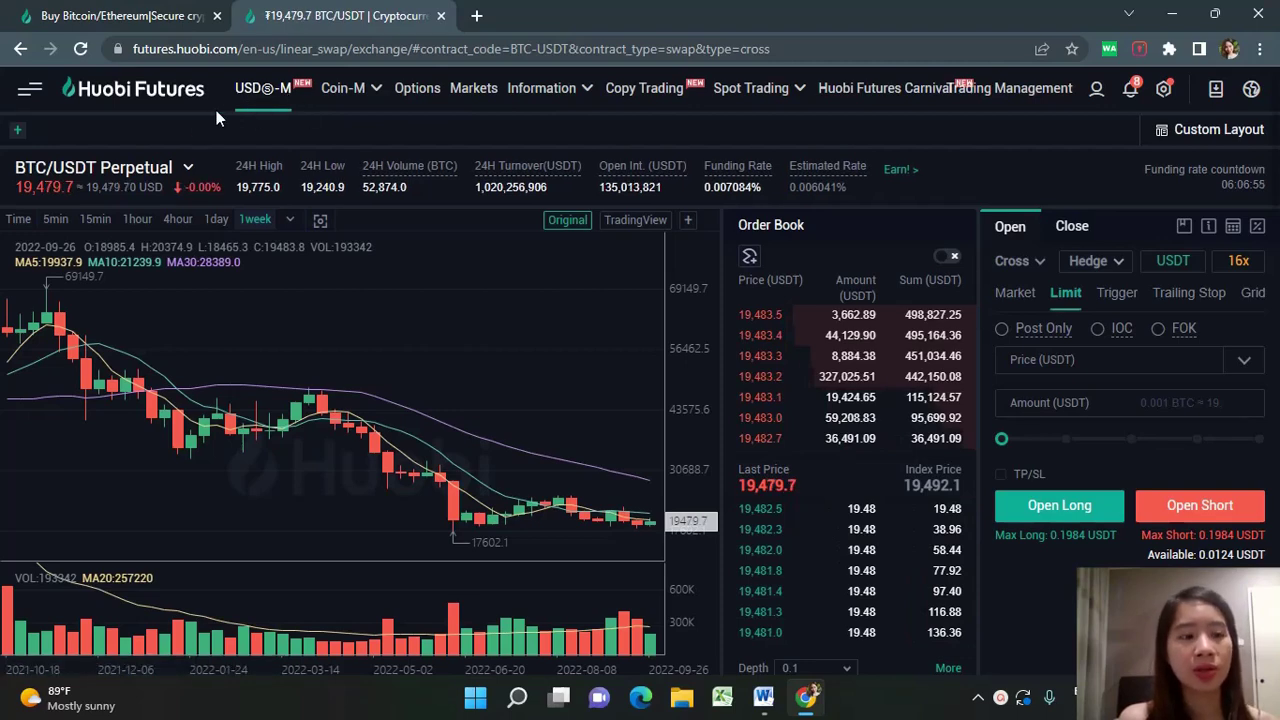
pyautogui.click(67, 168)
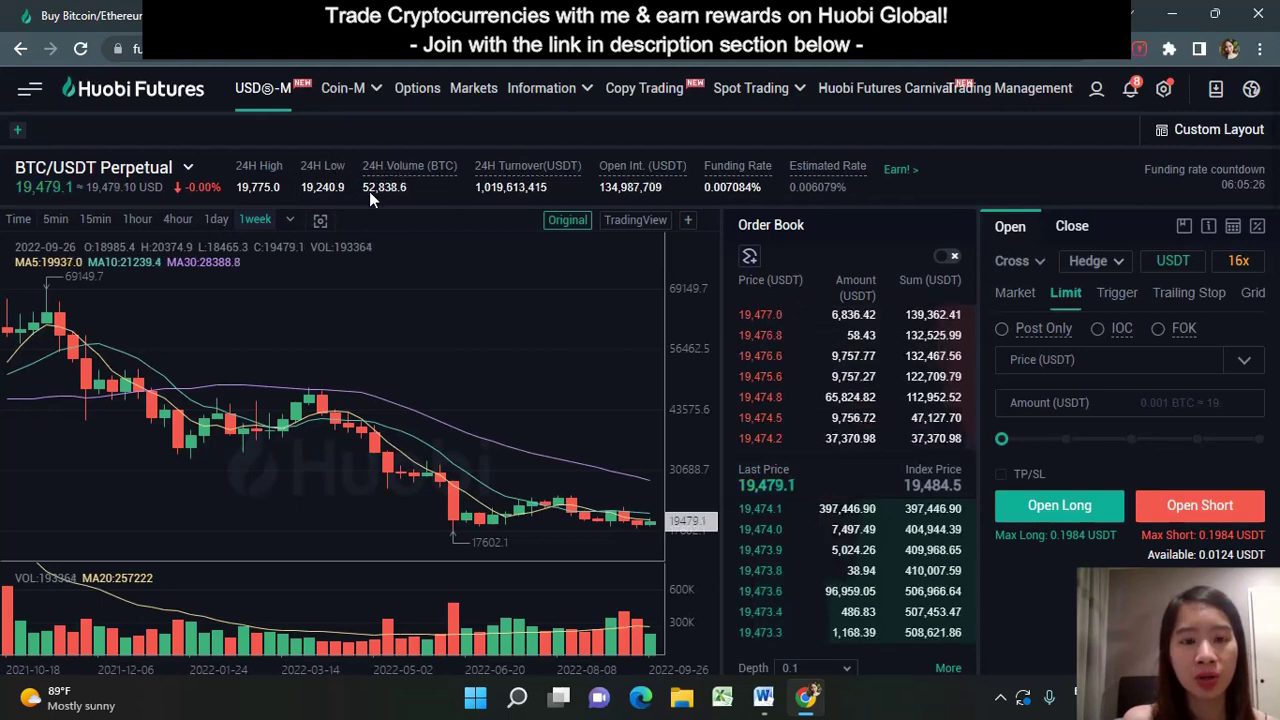
pyautogui.moveTo(437, 183)
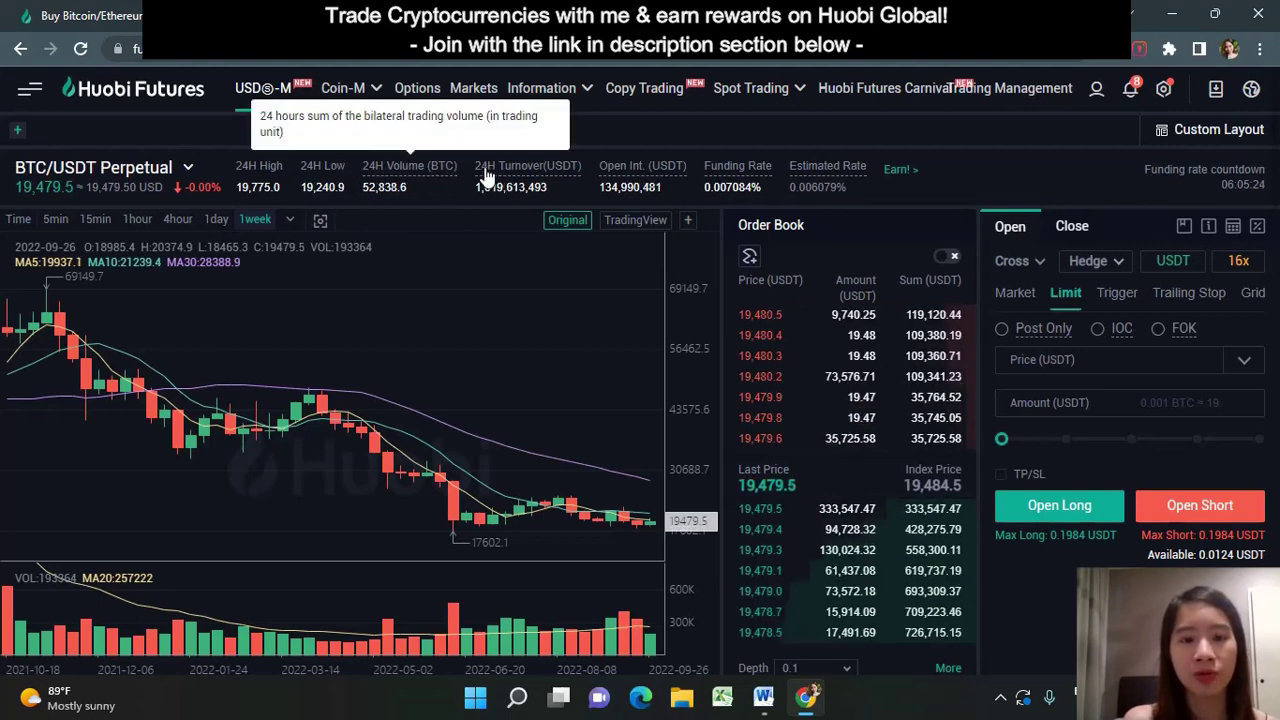
pyautogui.moveTo(500, 170)
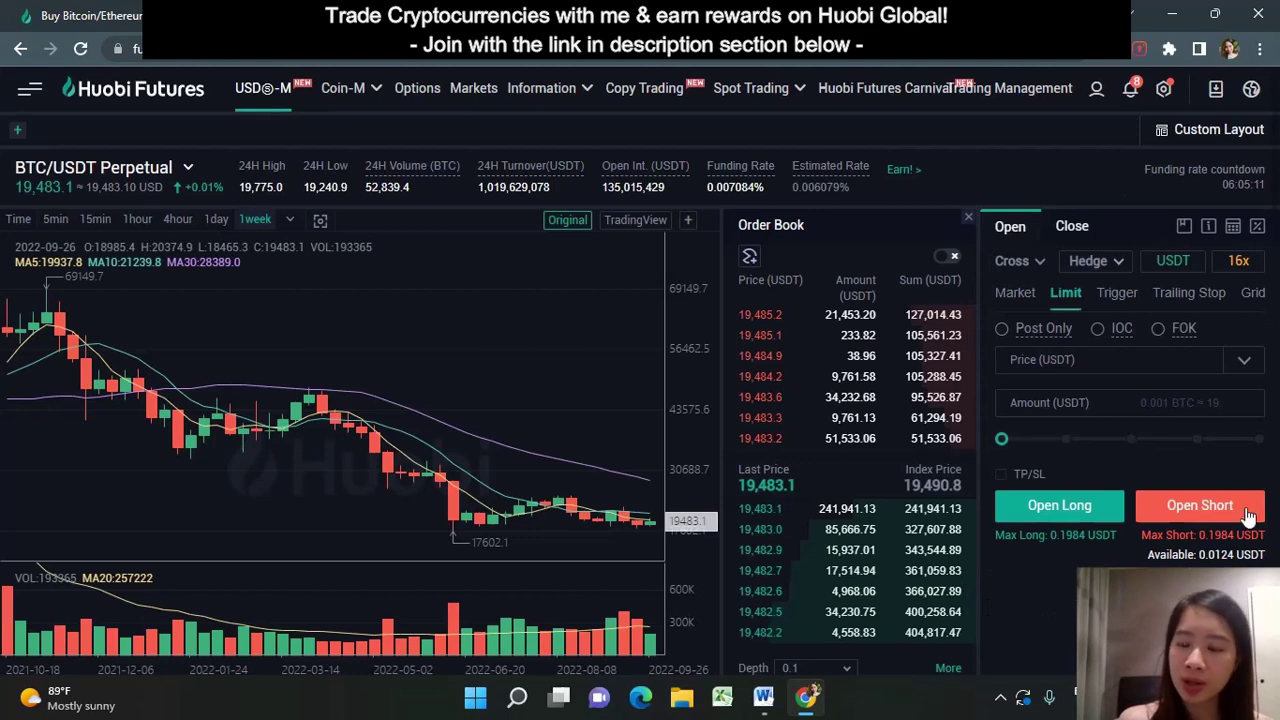
# - Compare the Market and Limit order forms for opening a BTC/USDT Perpetual position
pyautogui.click(1013, 295)
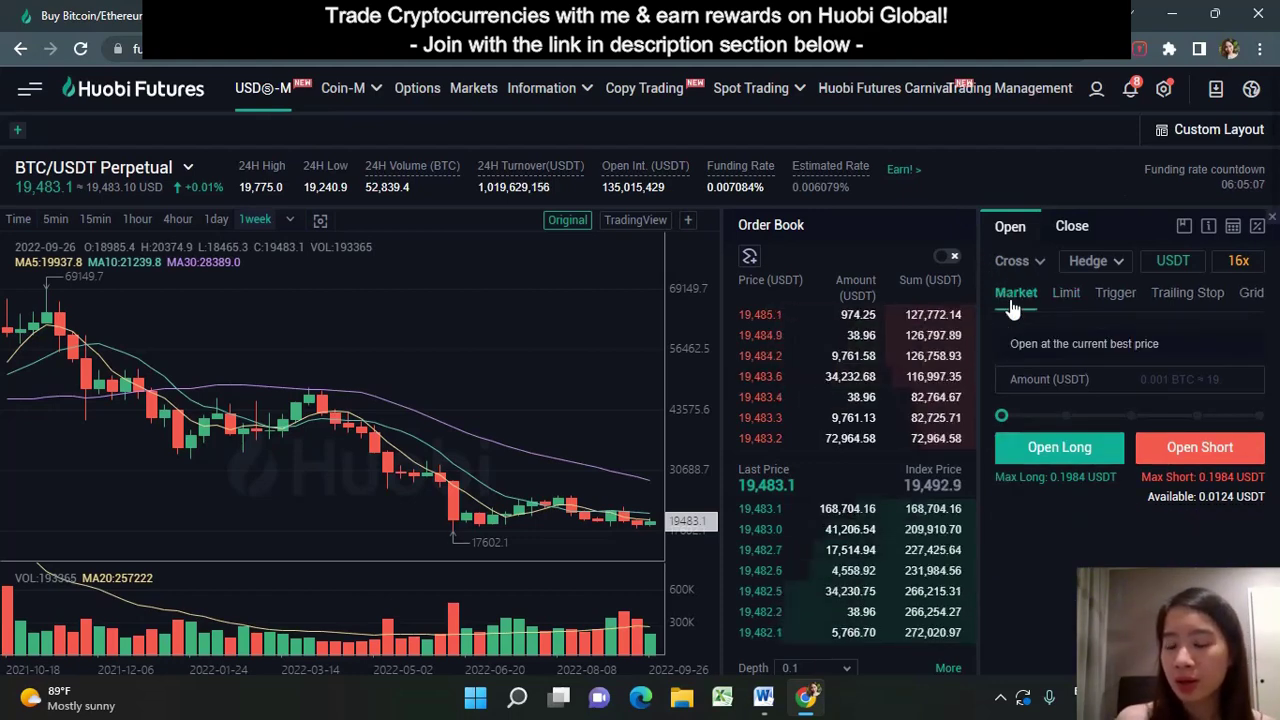
pyautogui.click(1067, 300)
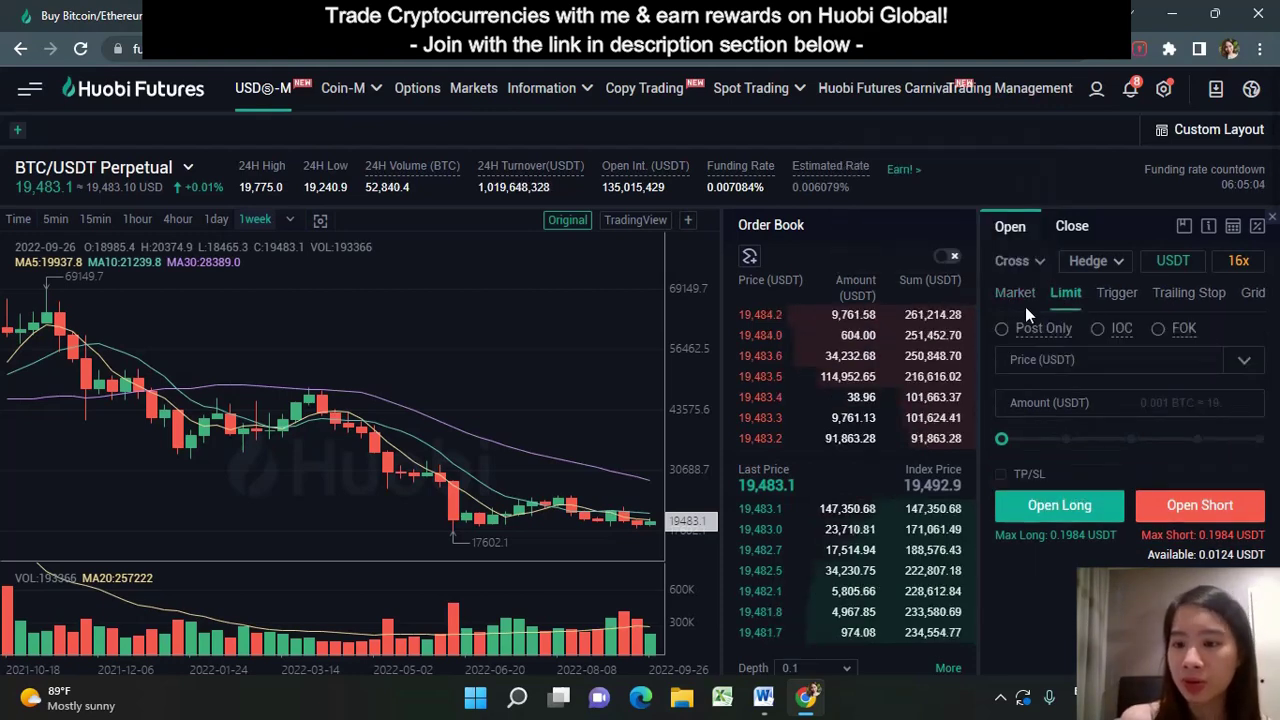
pyautogui.click(1021, 306)
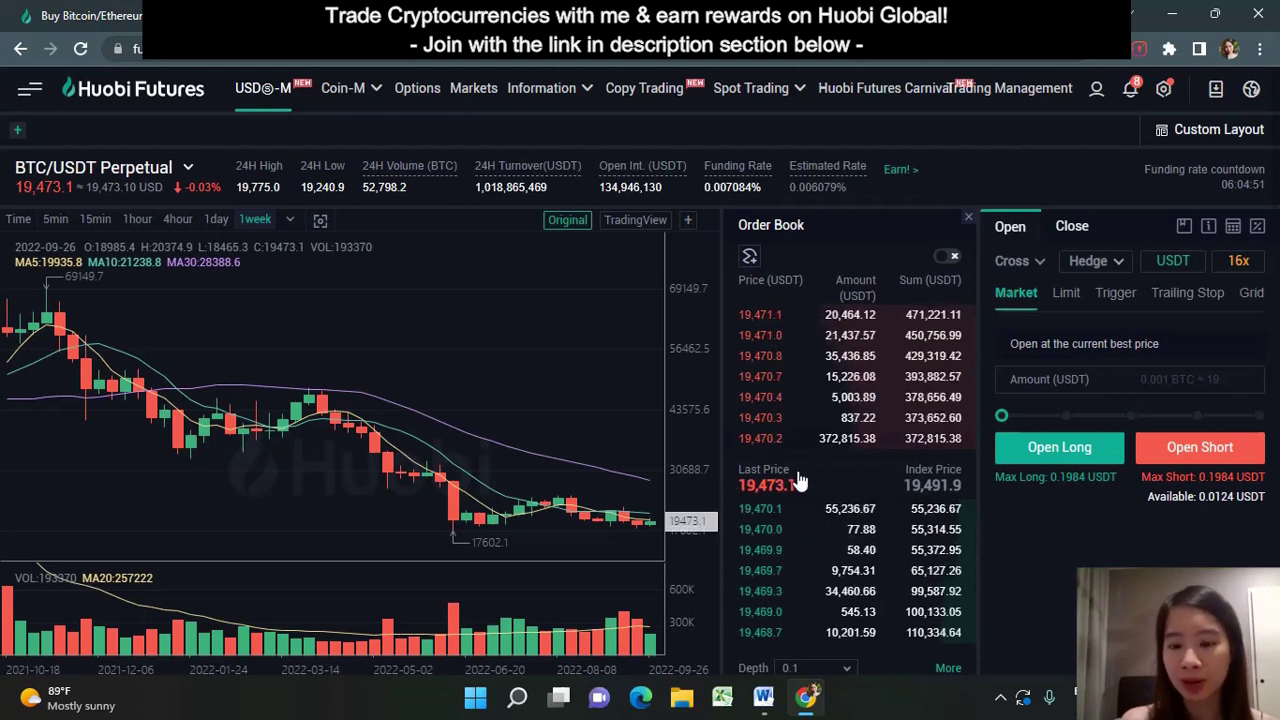
pyautogui.click(1020, 385)
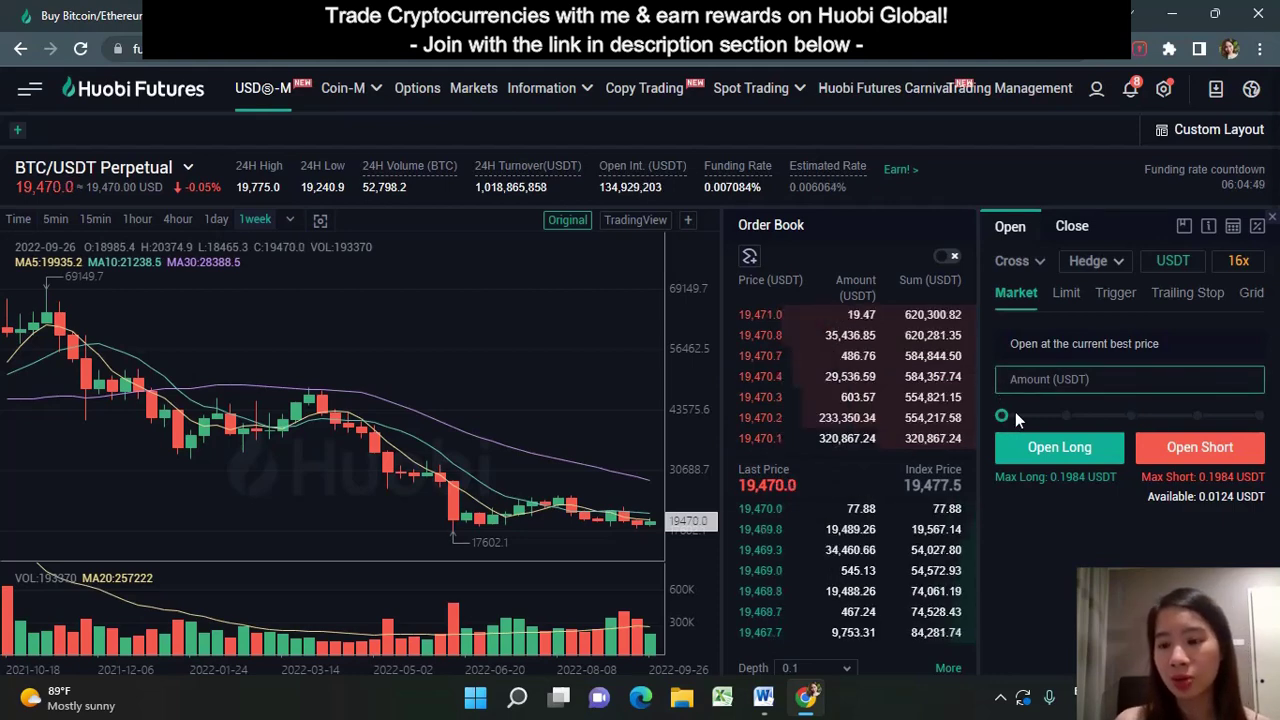
pyautogui.click(1080, 445)
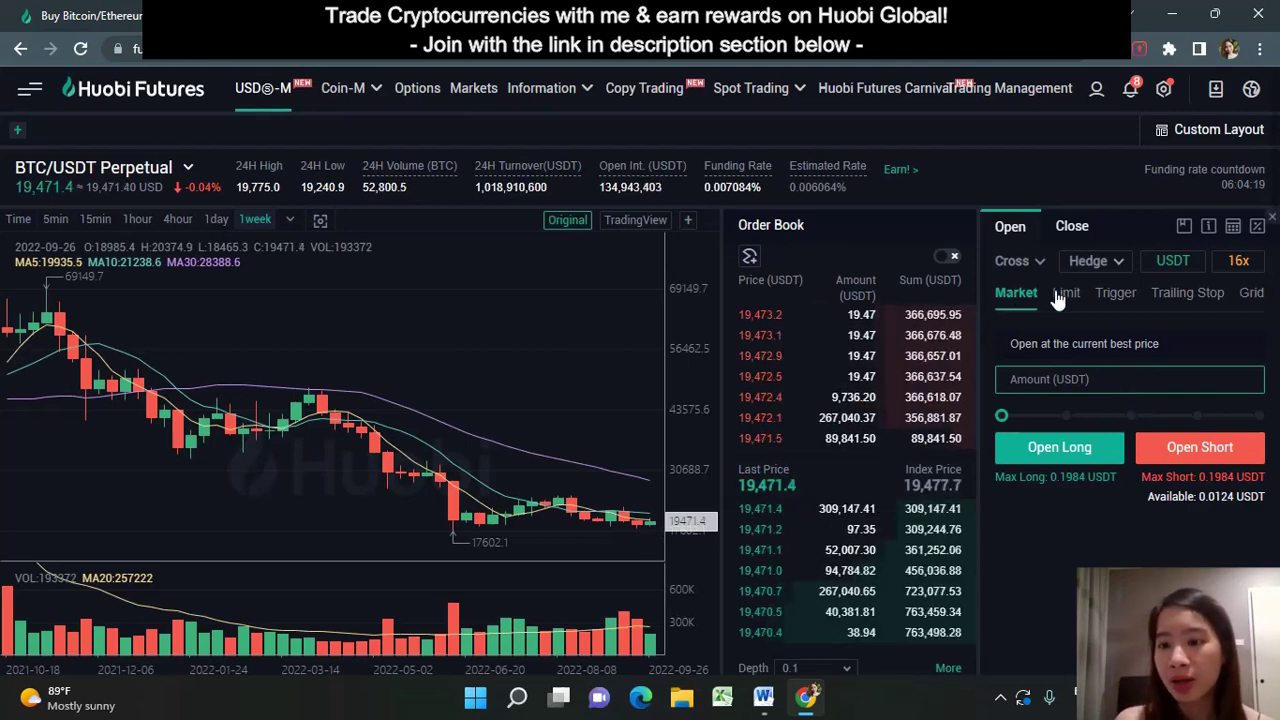
pyautogui.moveTo(1019, 310)
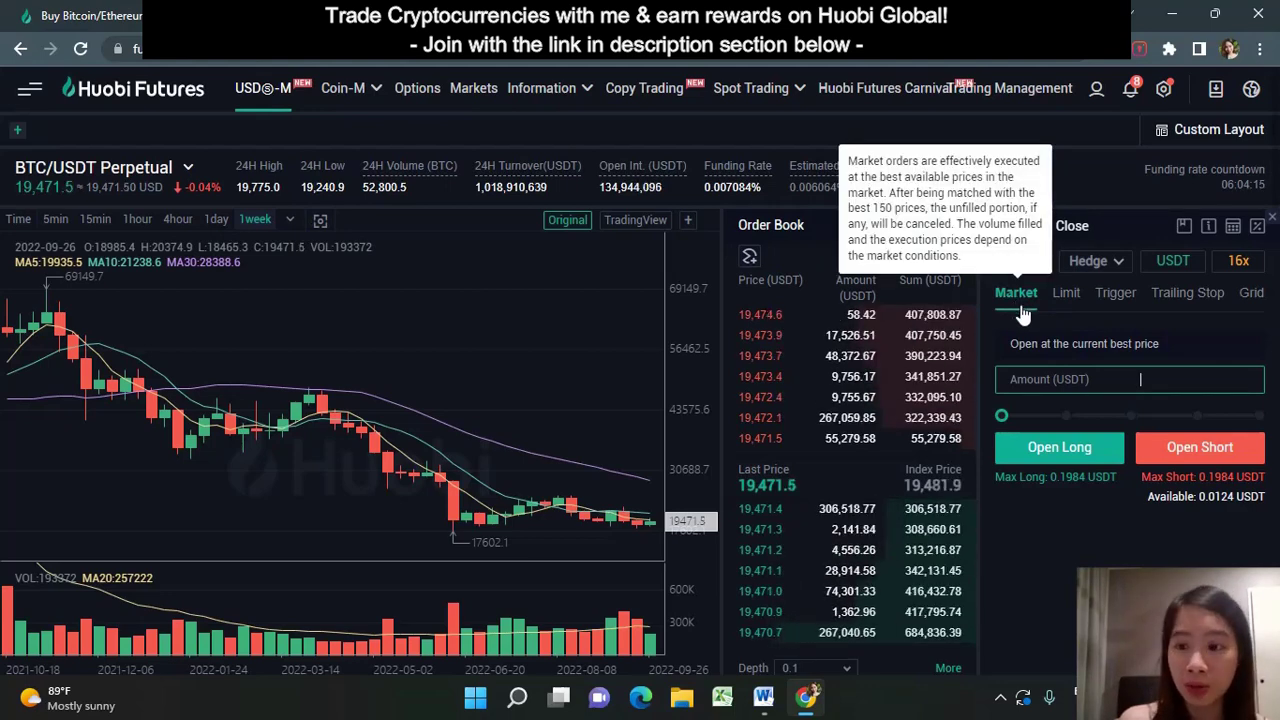
pyautogui.click(1073, 297)
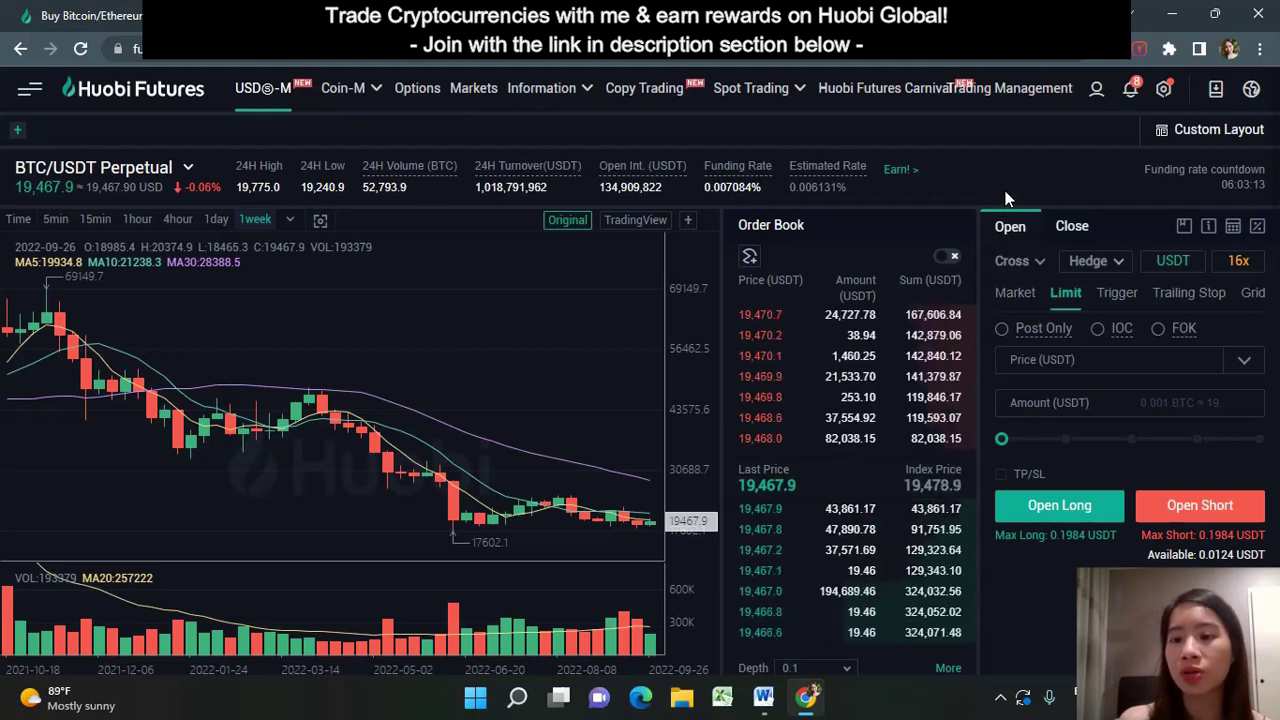
# - Compare the Close and Open position forms, including their long and short options, and return to the Open form
pyautogui.click(1071, 228)
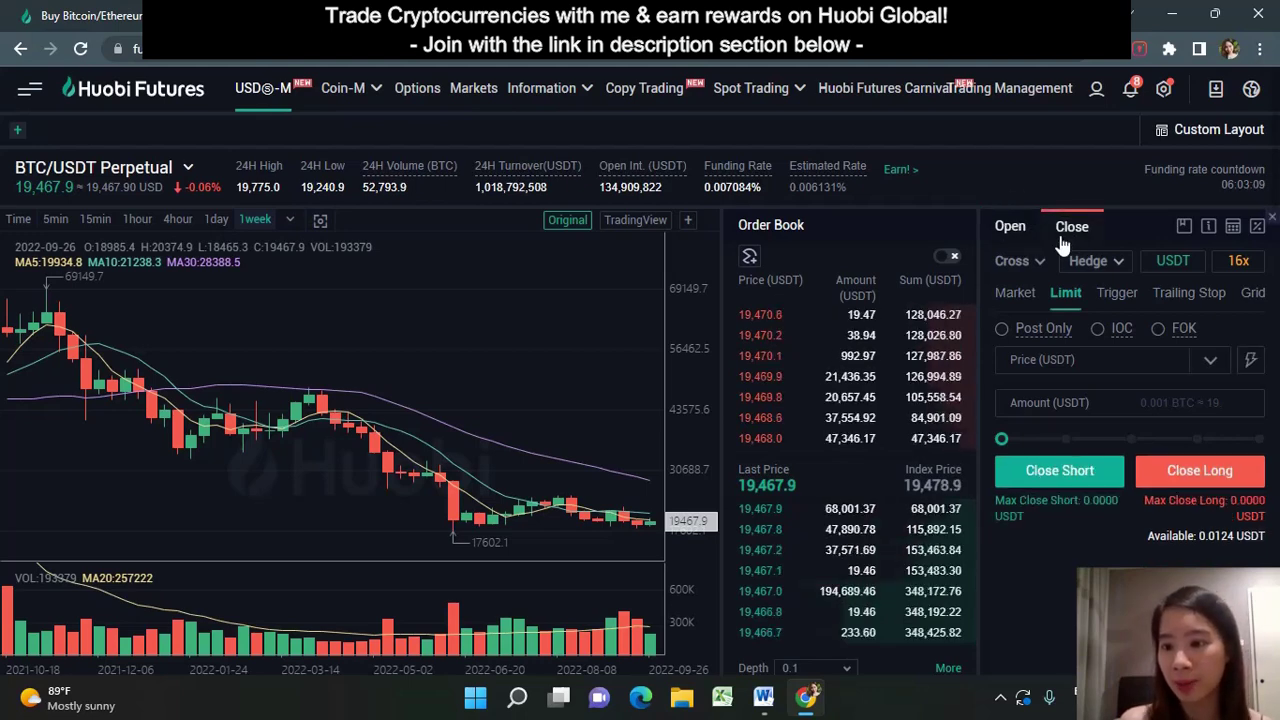
pyautogui.moveTo(1090, 261)
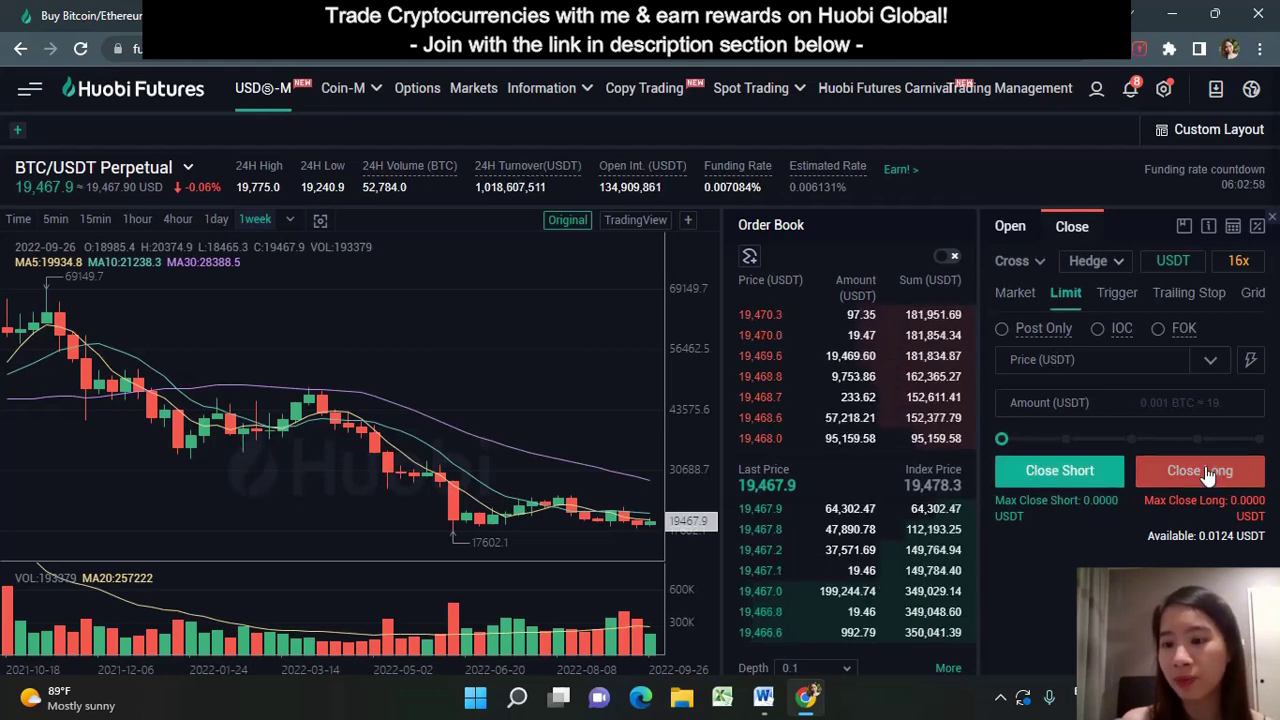
pyautogui.click(1012, 227)
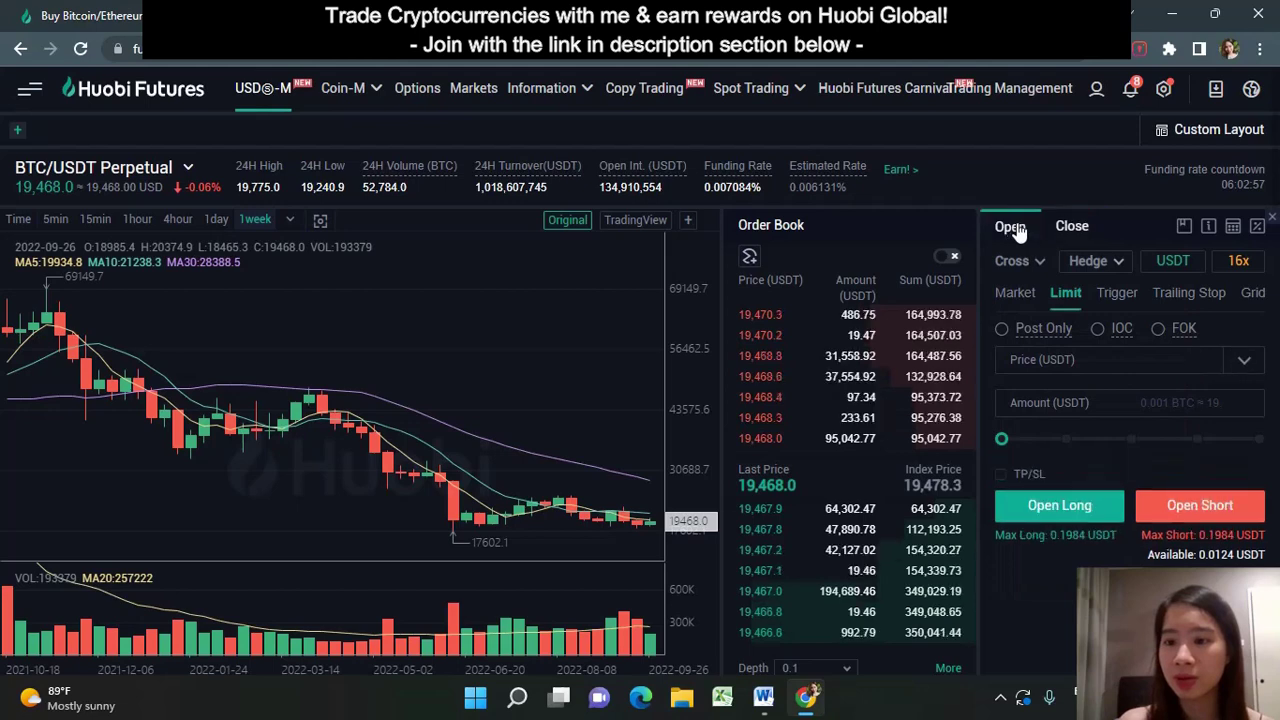
pyautogui.click(1072, 227)
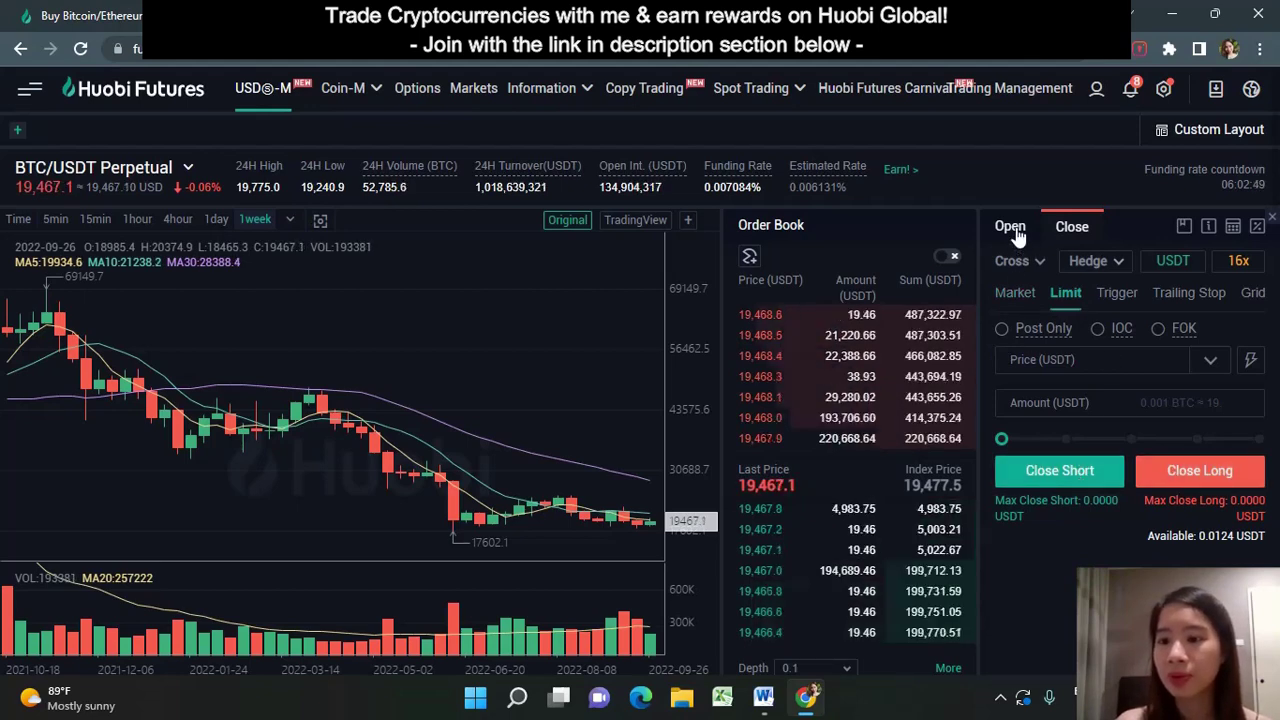
pyautogui.click(1012, 228)
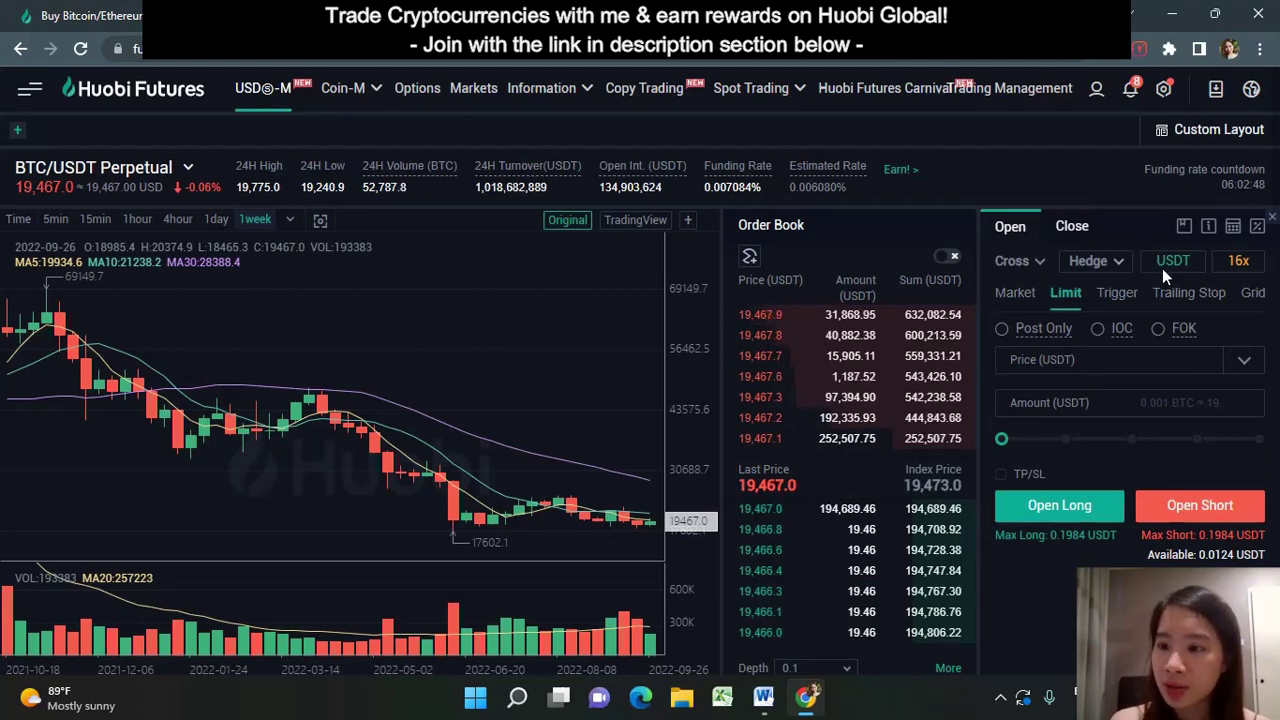
# - Try cross leverage settings of 1X, 10X and 200X for BTC/USDT Perpetual and leave without applying any
pyautogui.click(1240, 262)
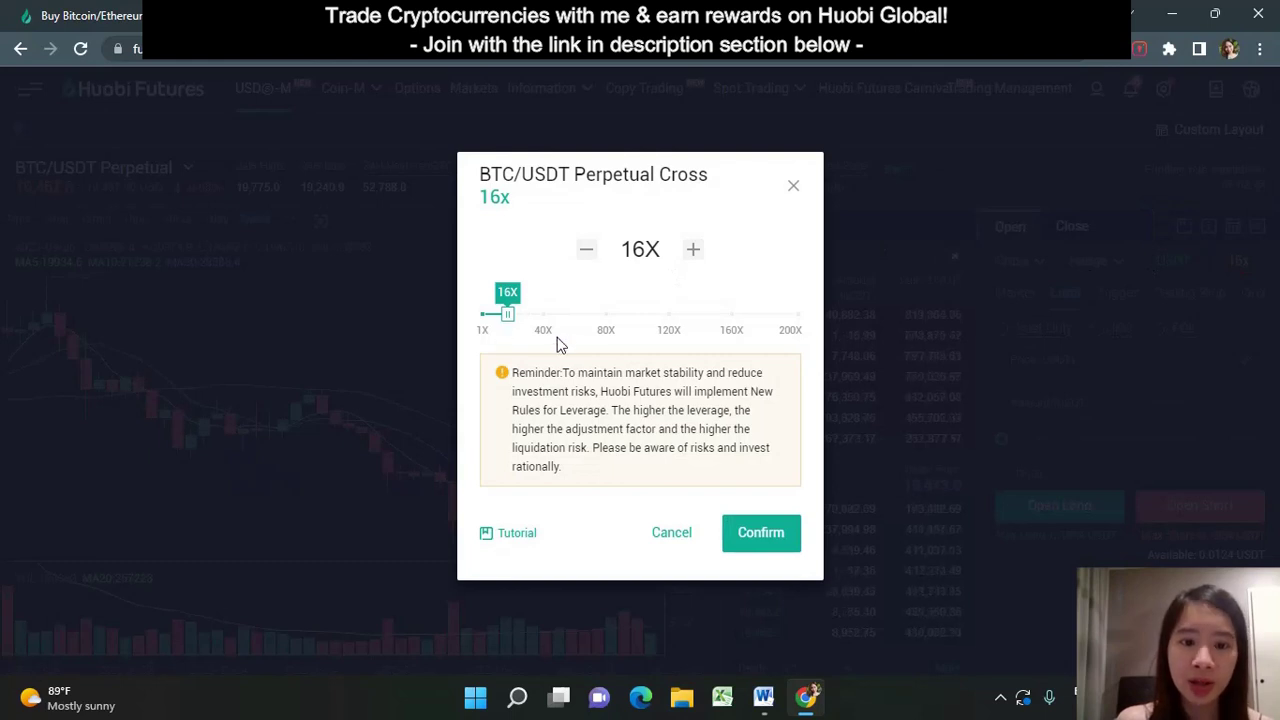
pyautogui.click(480, 315)
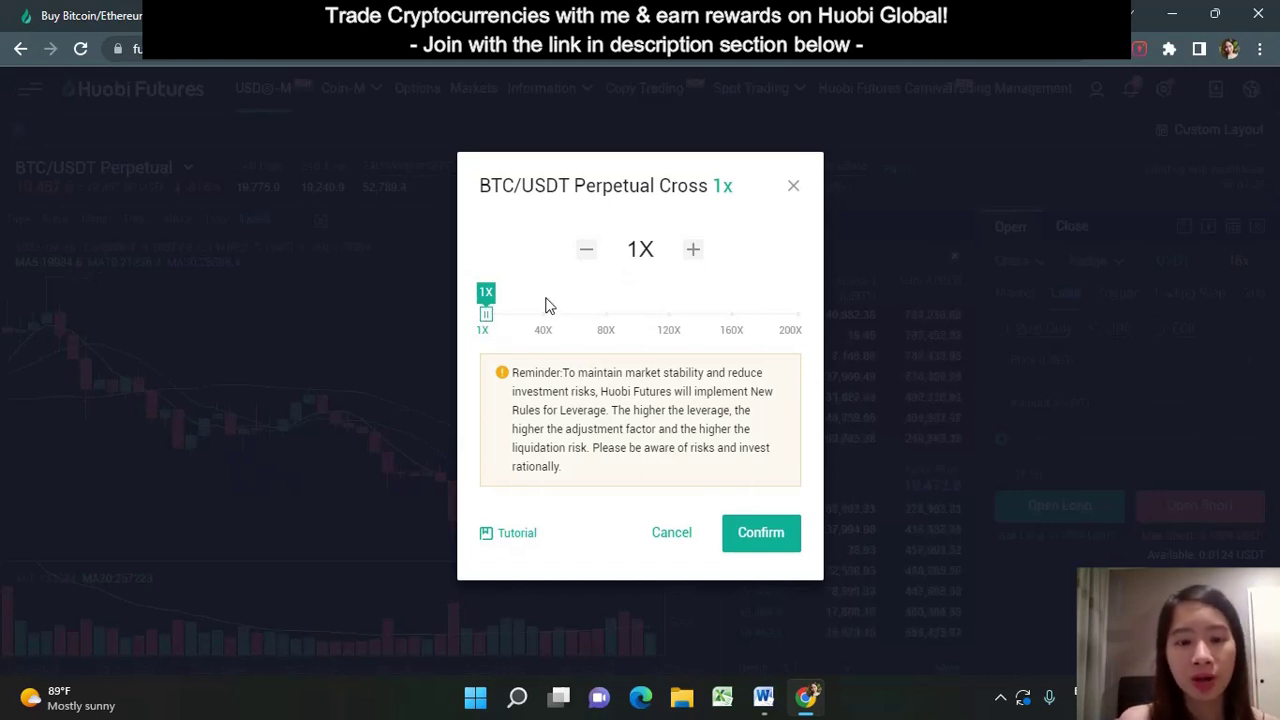
pyautogui.moveTo(491, 314); pyautogui.dragTo(499, 318)
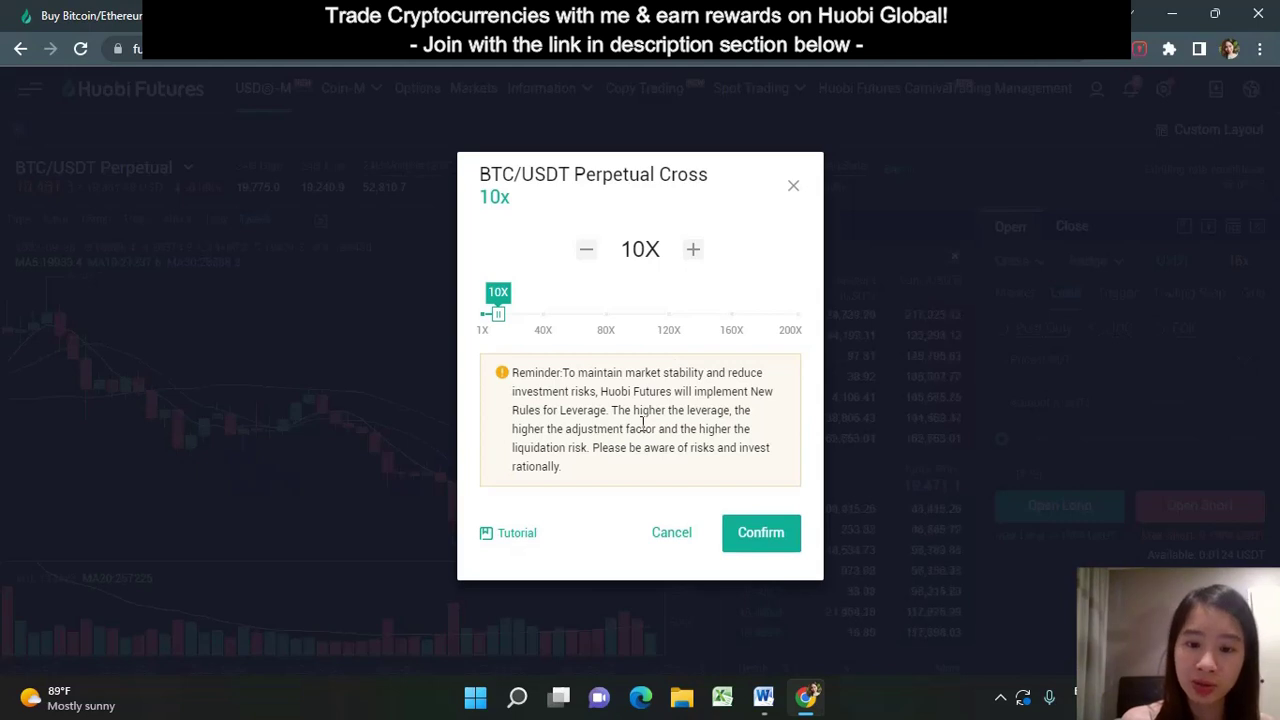
pyautogui.click(501, 315)
pyautogui.moveTo(501, 315); pyautogui.dragTo(811, 314)
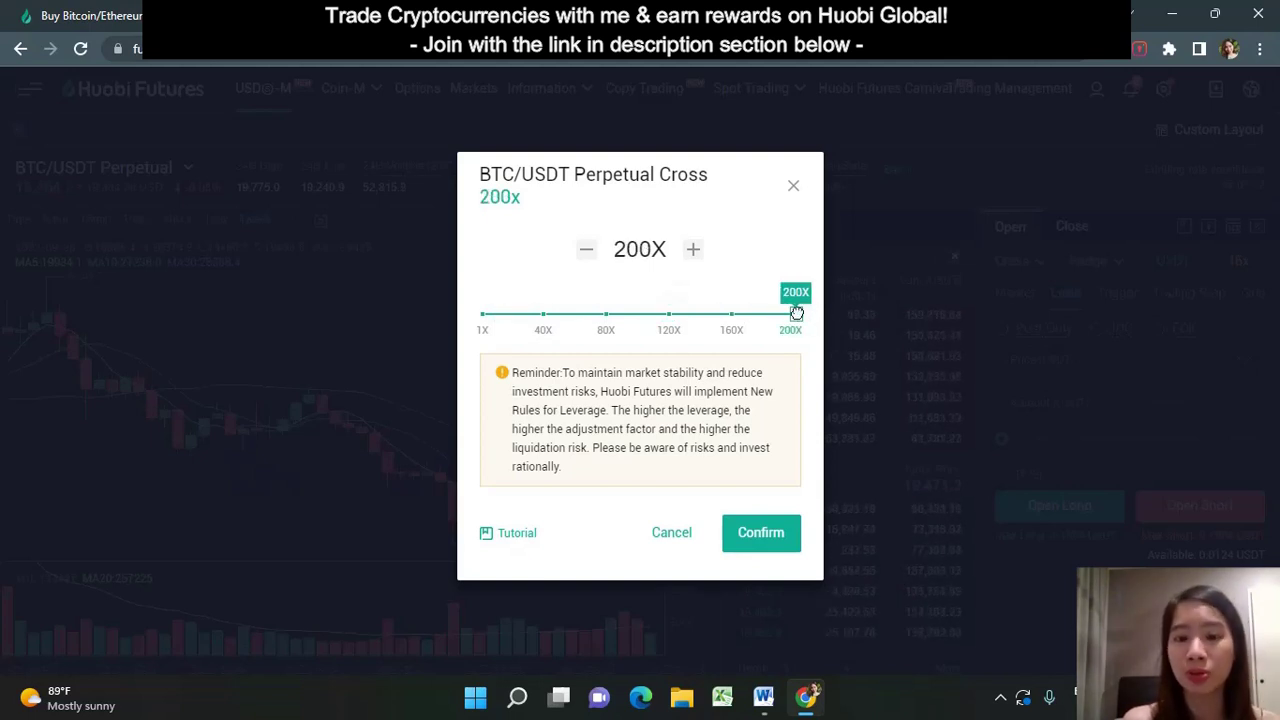
pyautogui.moveTo(795, 313); pyautogui.dragTo(498, 316)
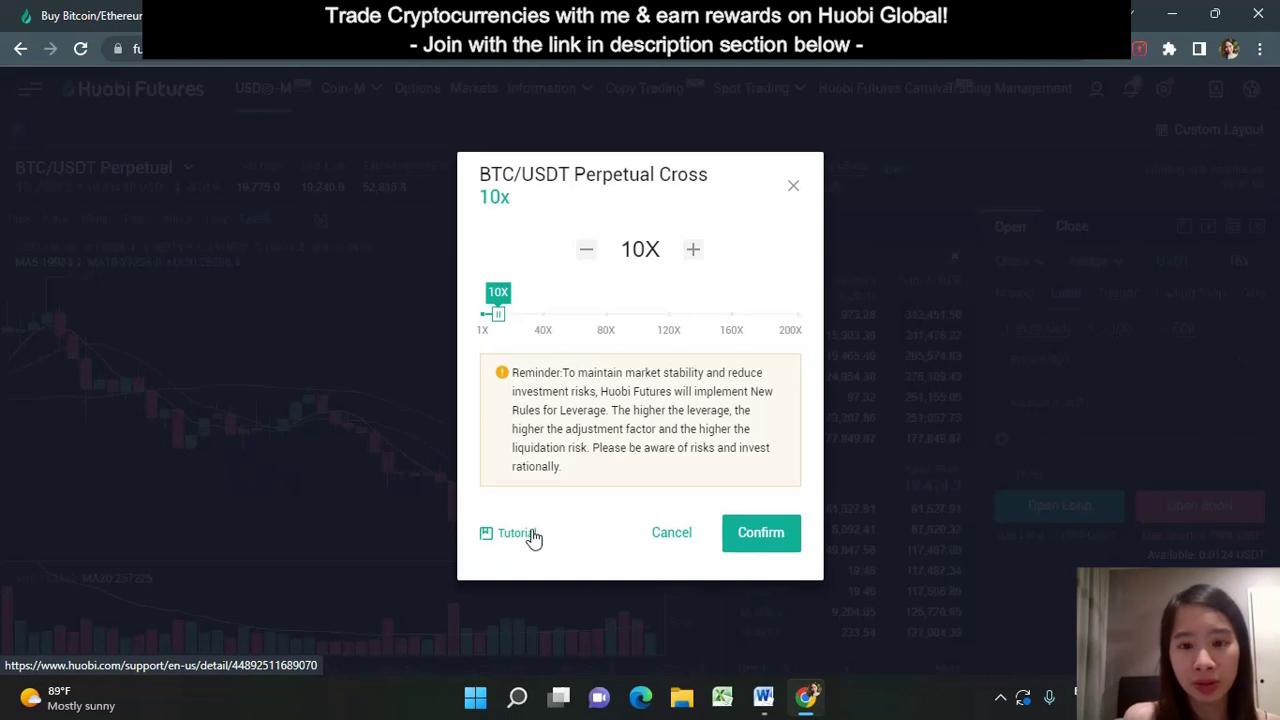
pyautogui.click(793, 187)
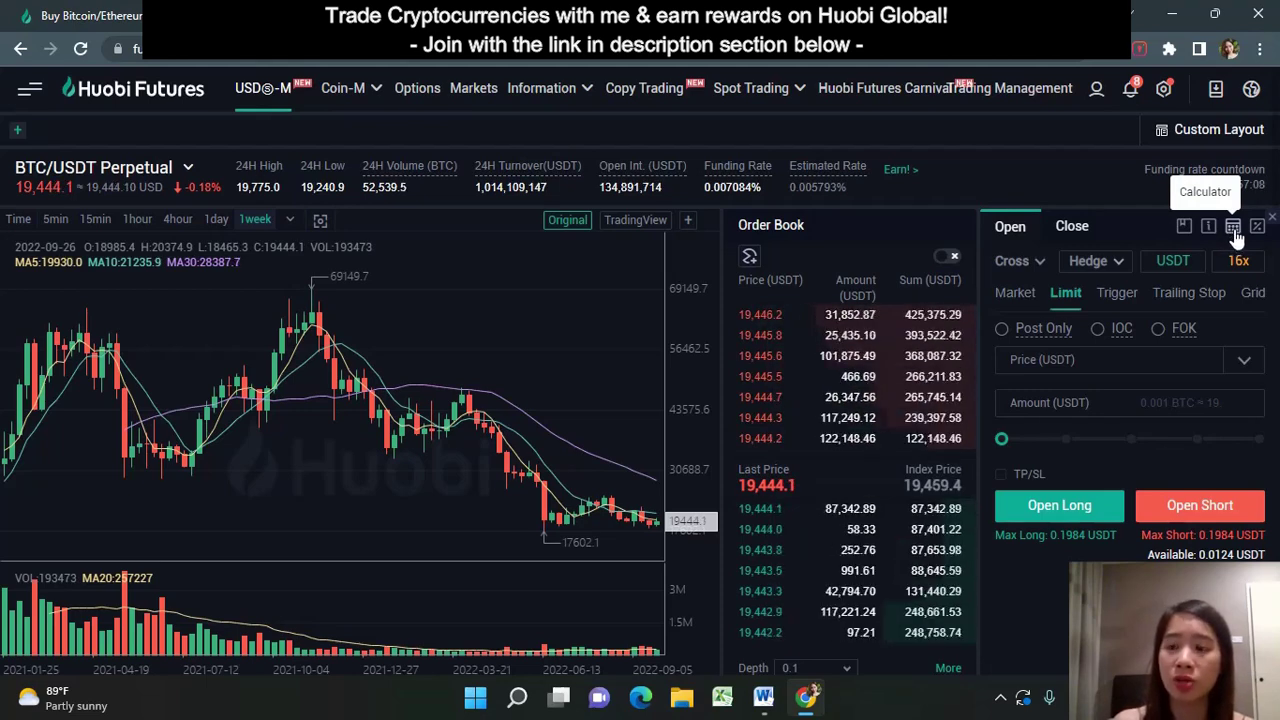
# - Set up a short BTC/USDT Perpetual PnL calculation in the futures calculator with an entry price of 20000 USDT
pyautogui.click(1233, 228)
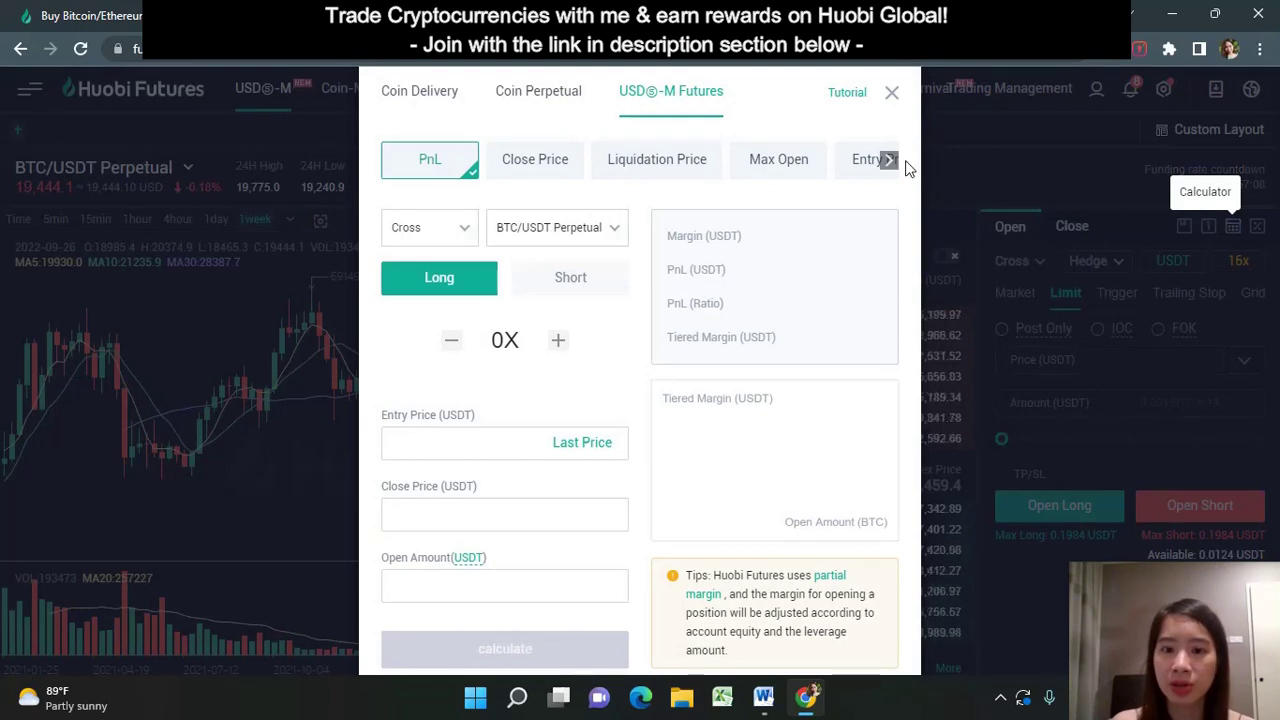
pyautogui.click(572, 286)
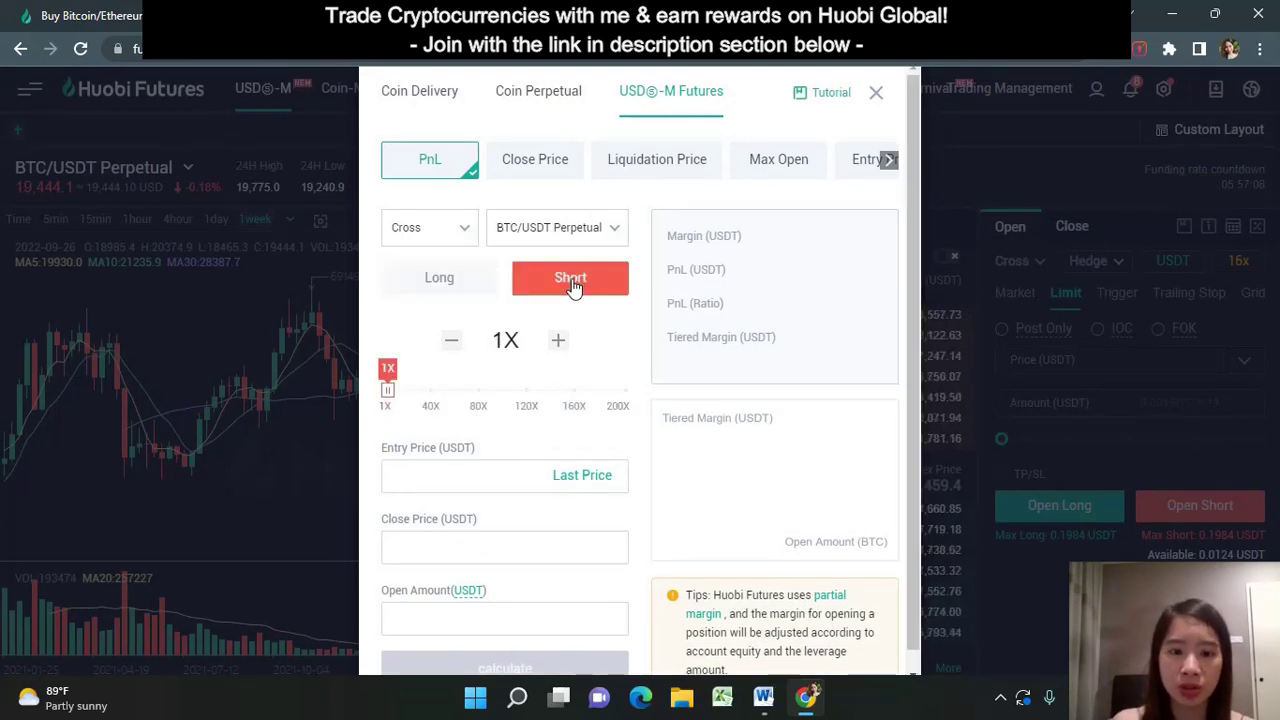
pyautogui.click(486, 479)
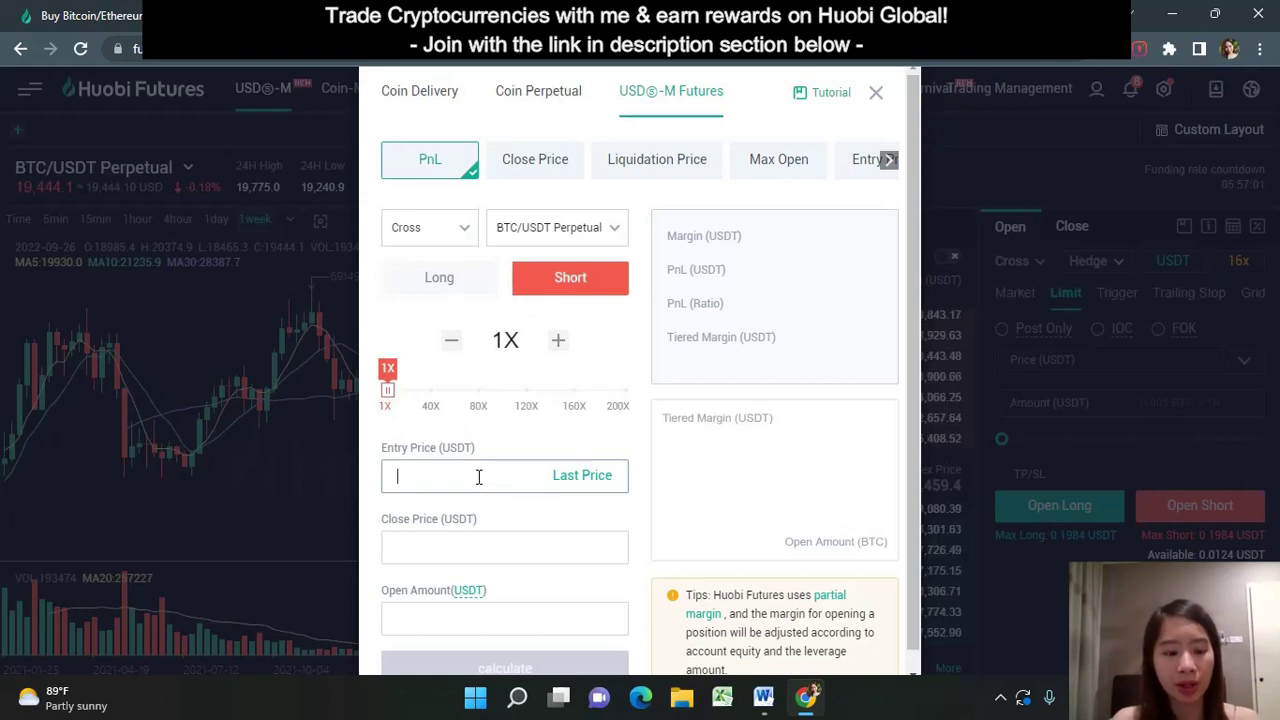
pyautogui.write('20')
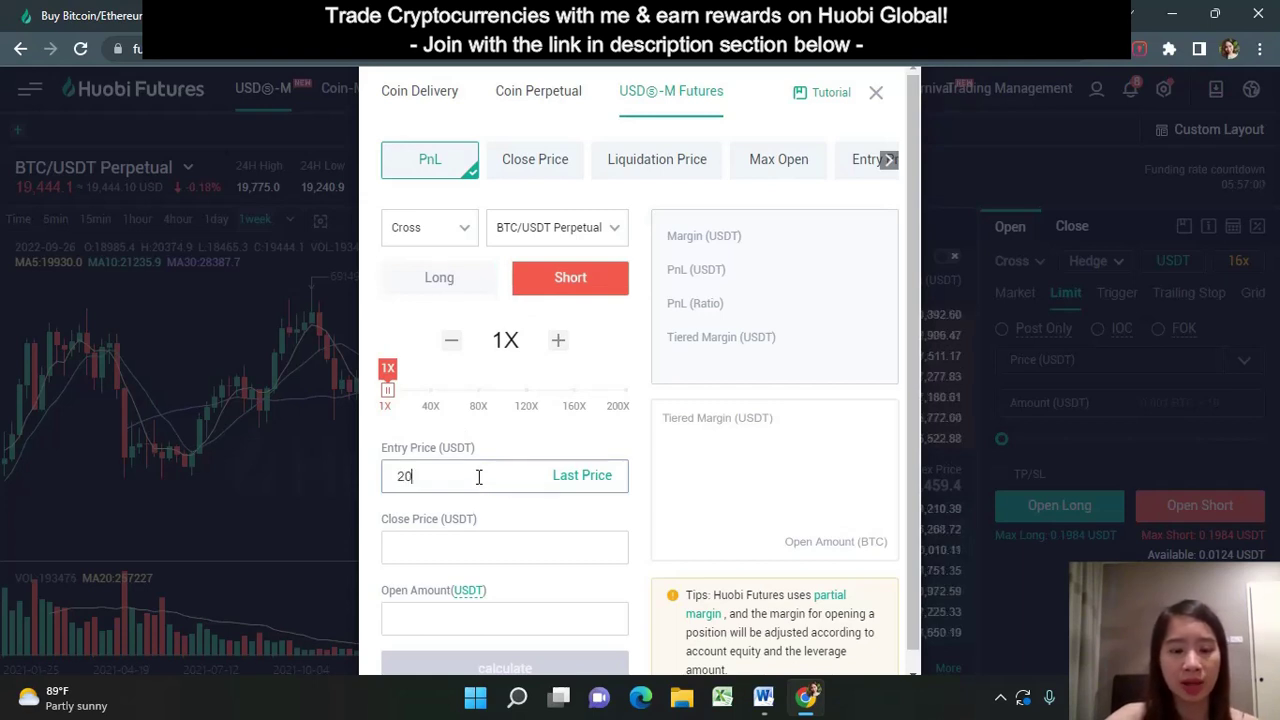
pyautogui.write('00')
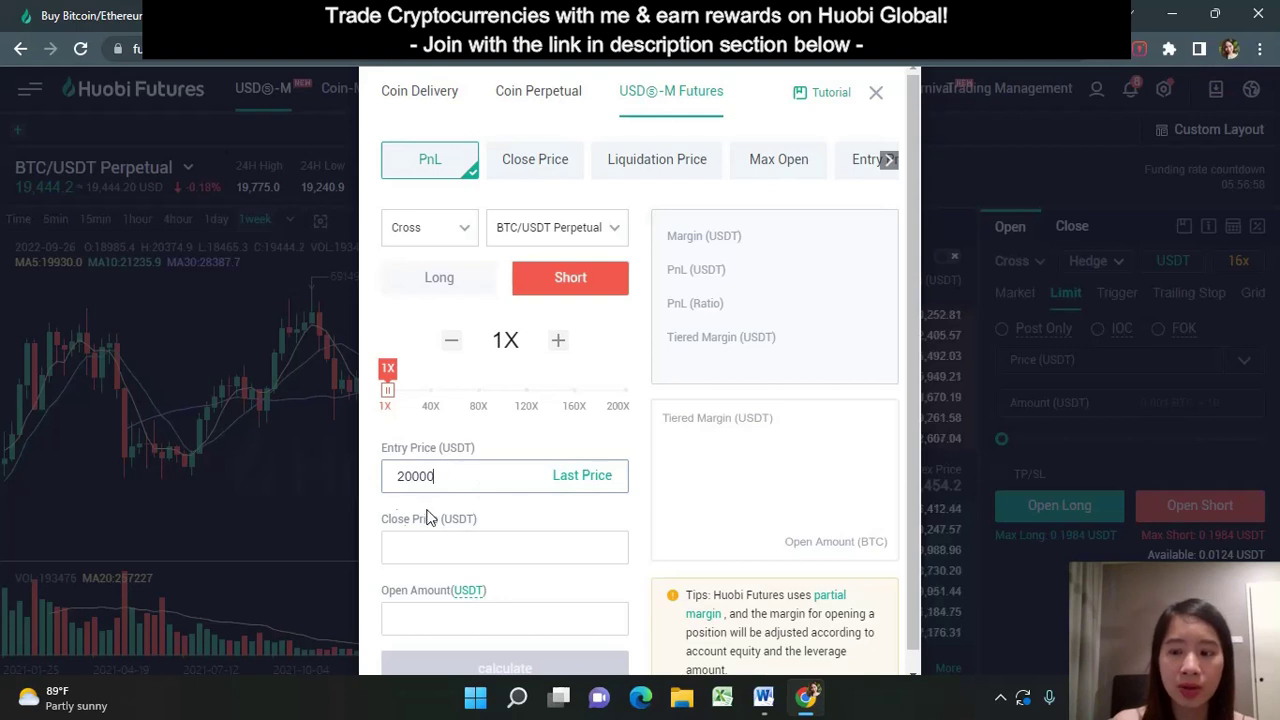
pyautogui.click(400, 477)
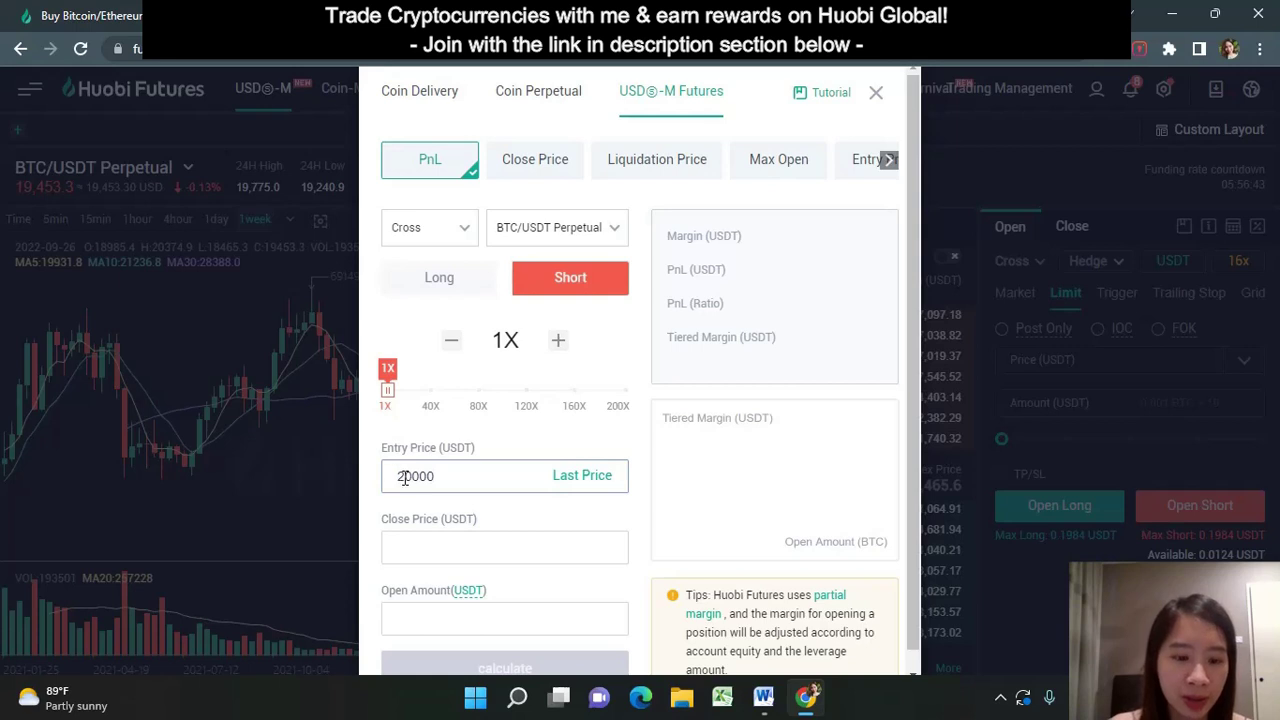
# - Set the close price to 18500 USDT and the open amount to 1000 USDT, and calculate the PnL
pyautogui.click(470, 545)
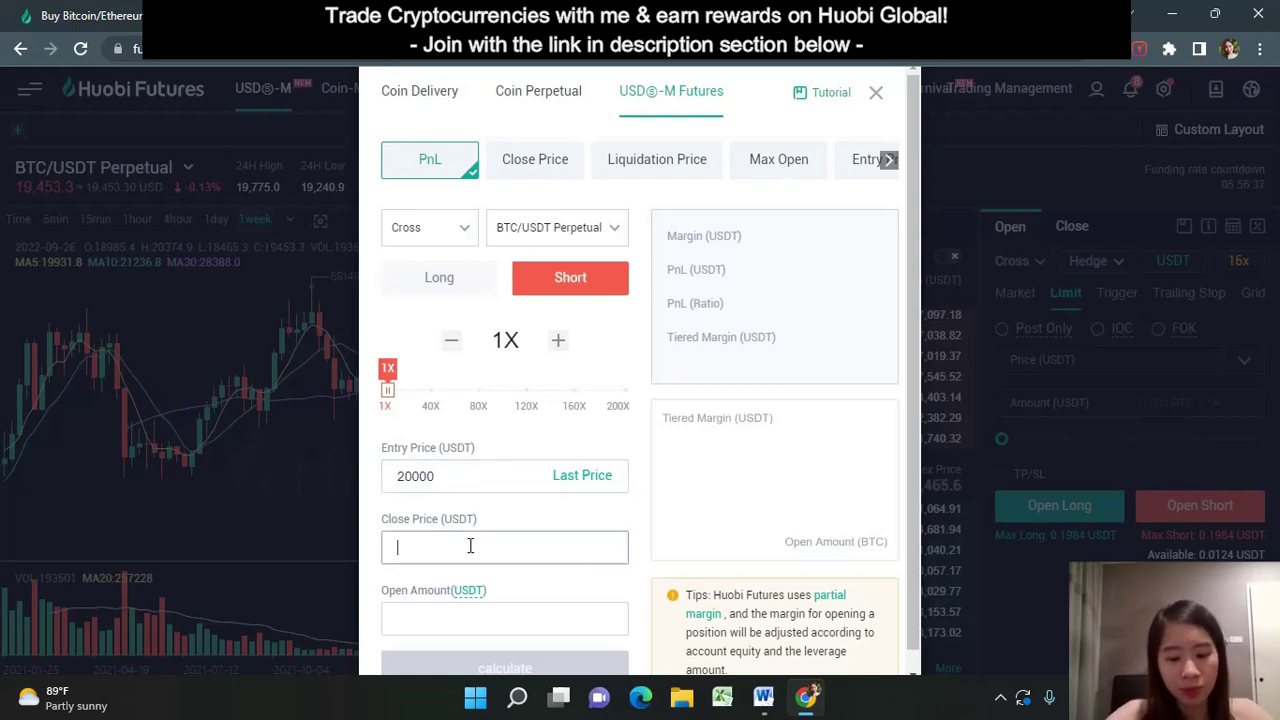
pyautogui.write('18500')
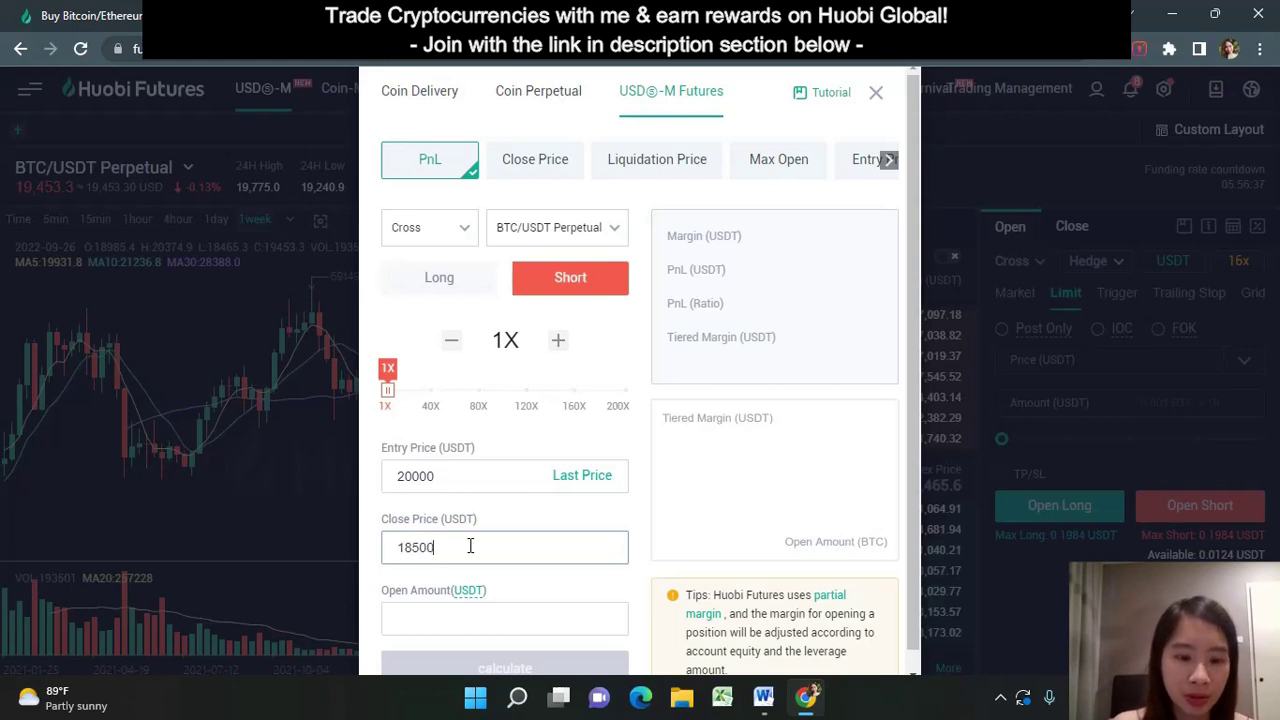
pyautogui.scroll(-1, 476, 530)
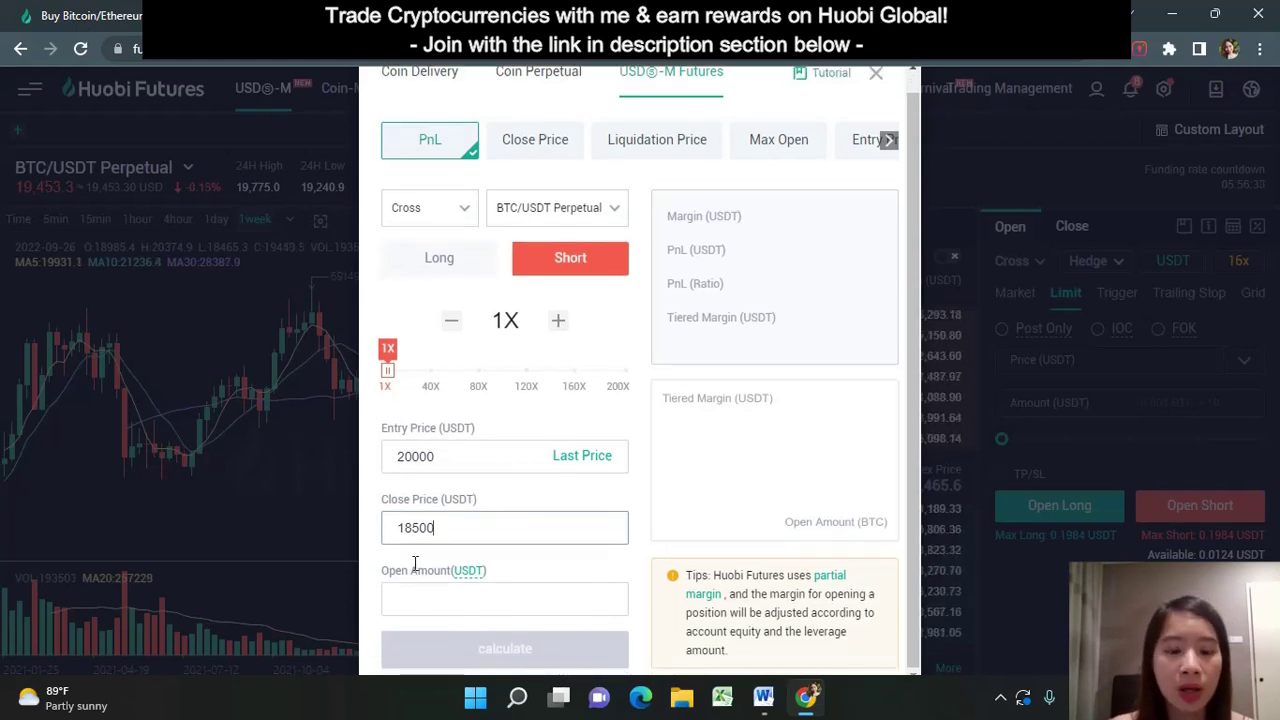
pyautogui.click(421, 596)
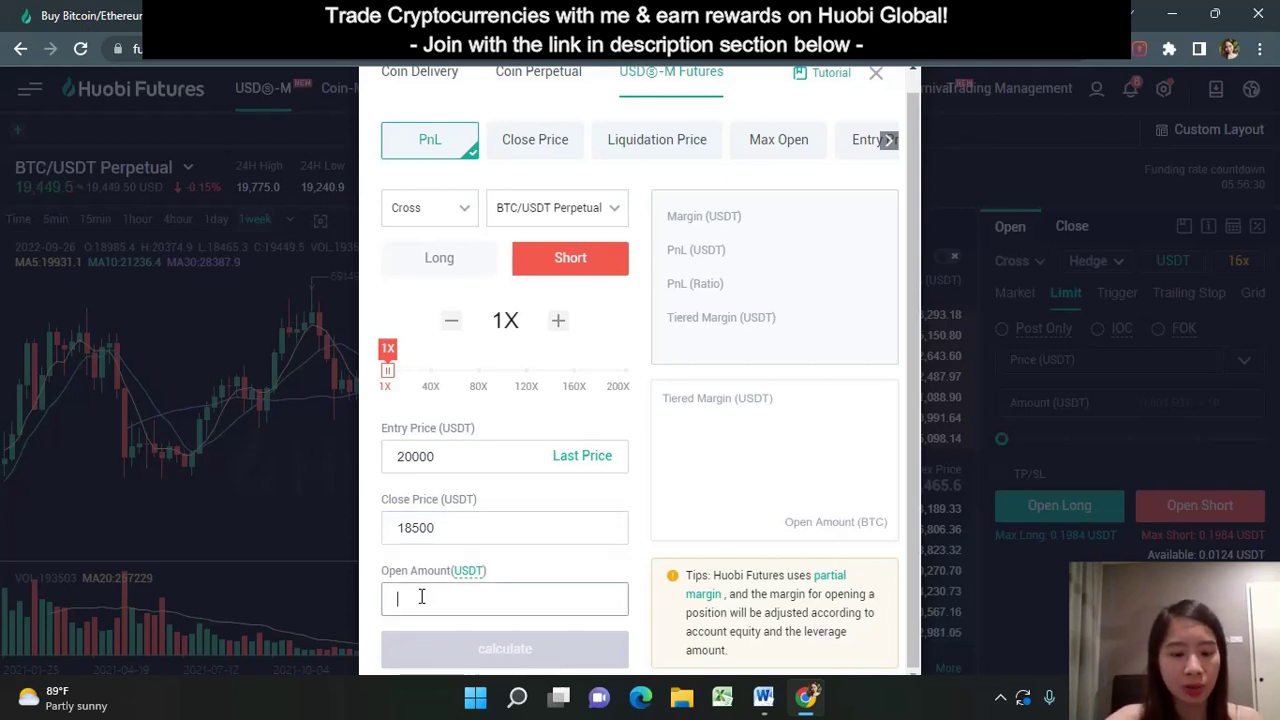
pyautogui.write('1000')
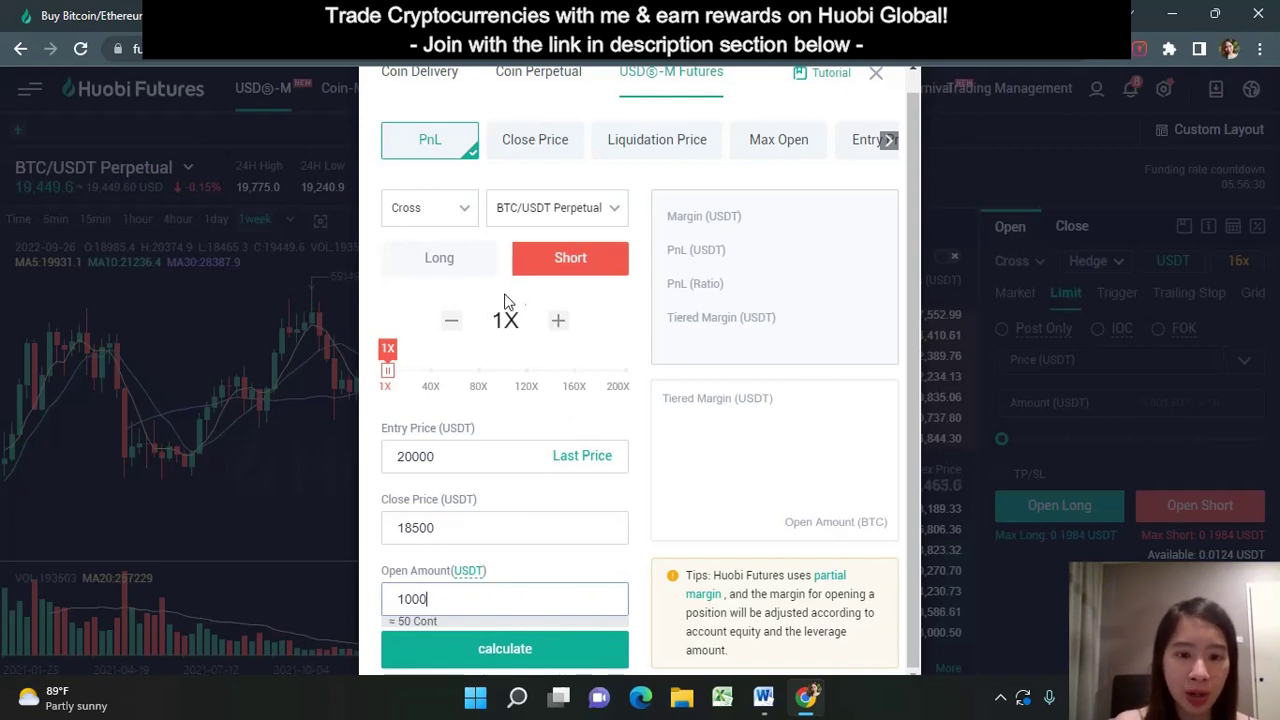
pyautogui.click(577, 663)
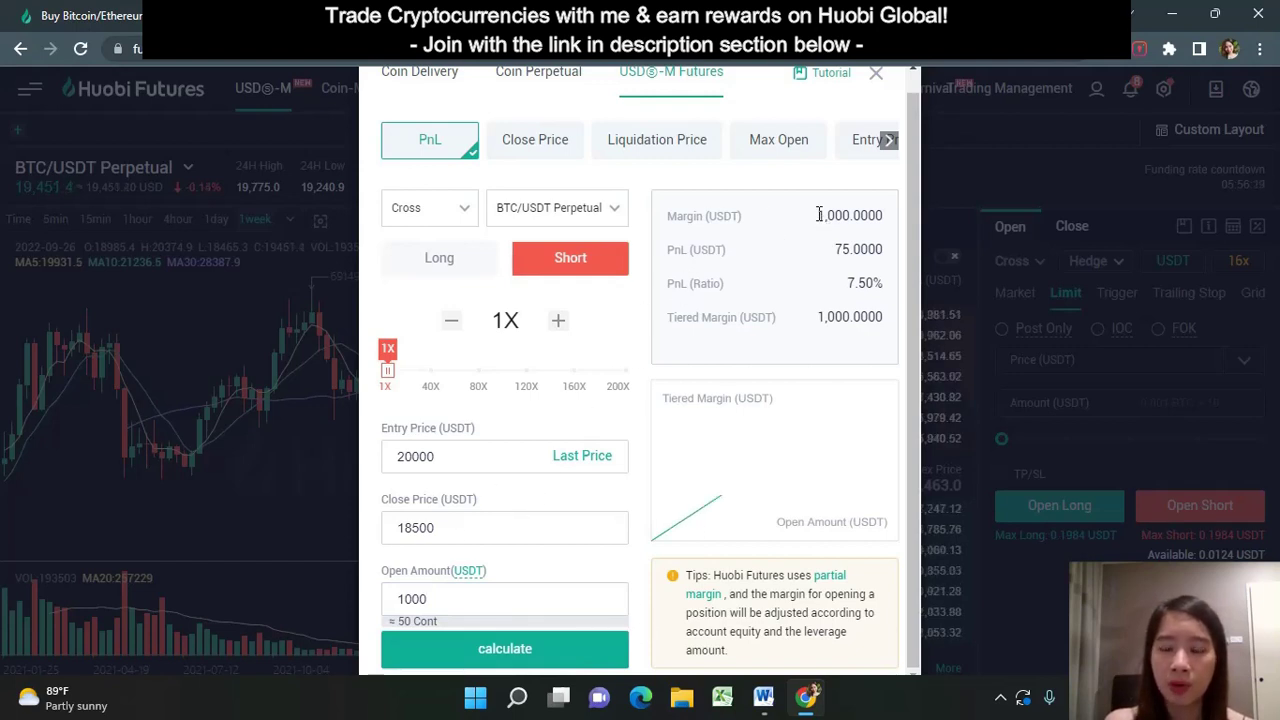
# - Recalculate the short BTC/USDT Perpetual PnL at 1X leverage and again at 10X to compare the margin and PnL ratio
pyautogui.moveTo(818, 216); pyautogui.dragTo(853, 219)
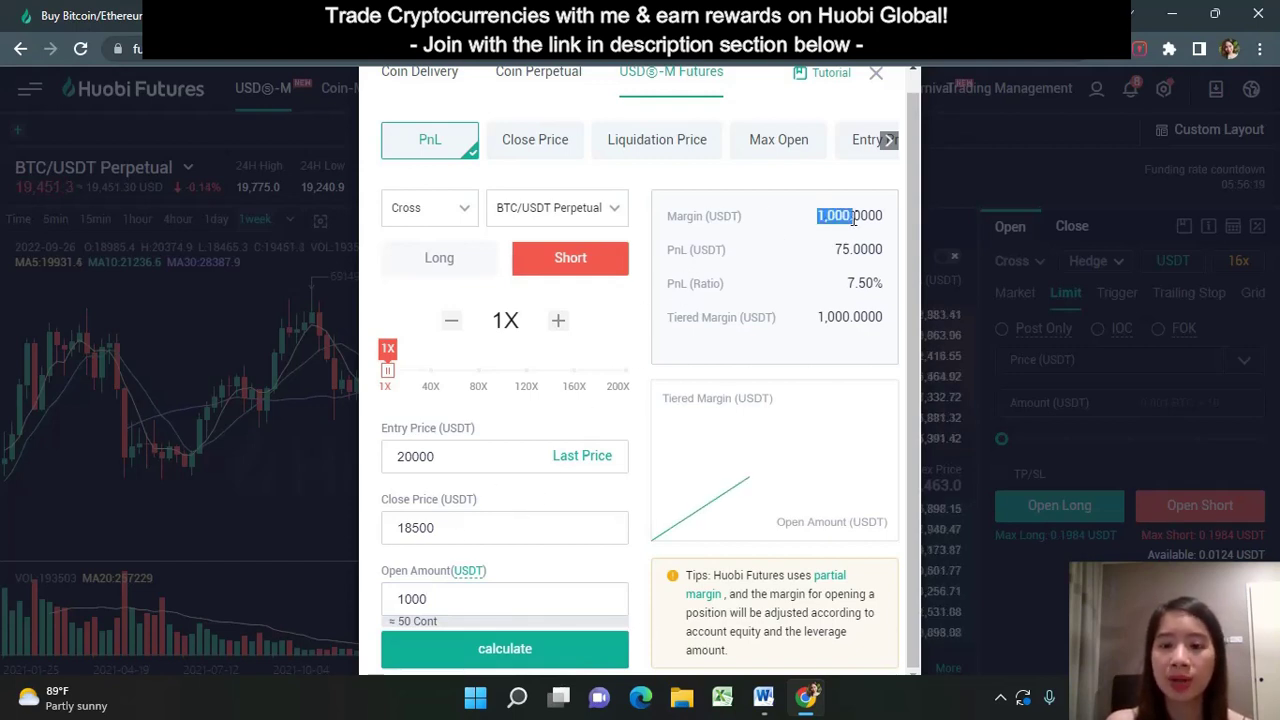
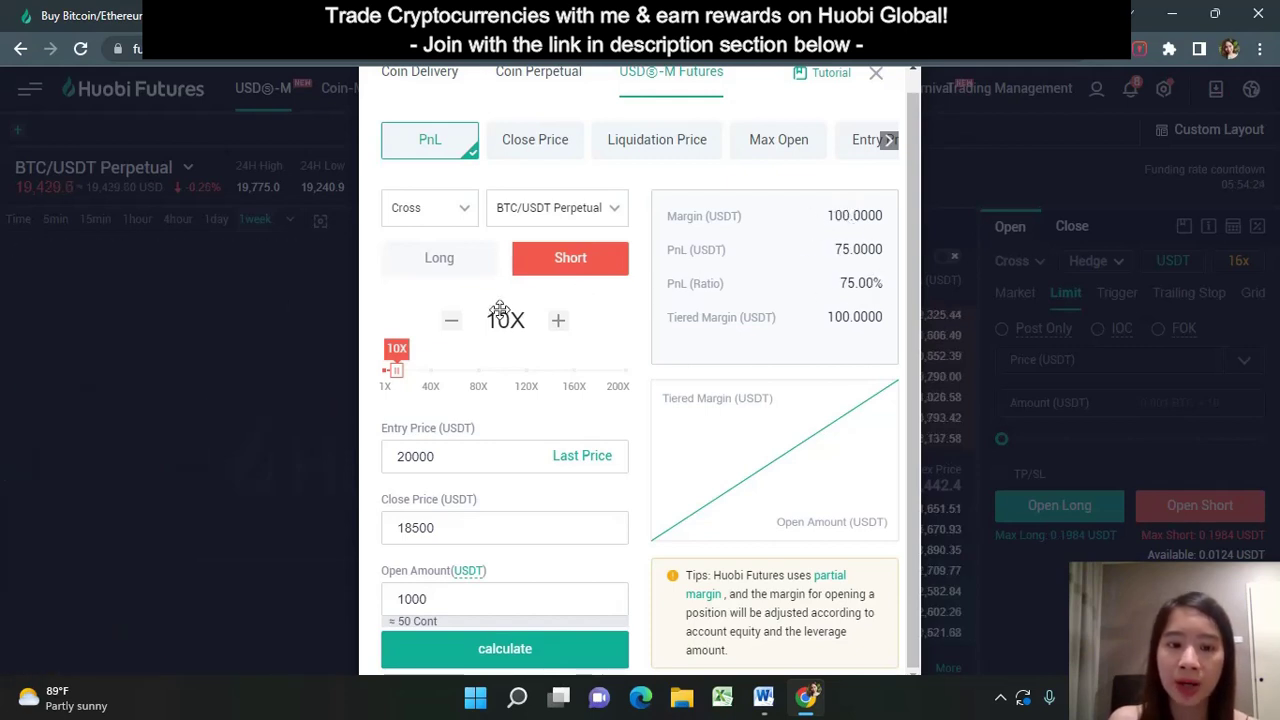
pyautogui.moveTo(396, 370); pyautogui.dragTo(387, 371)
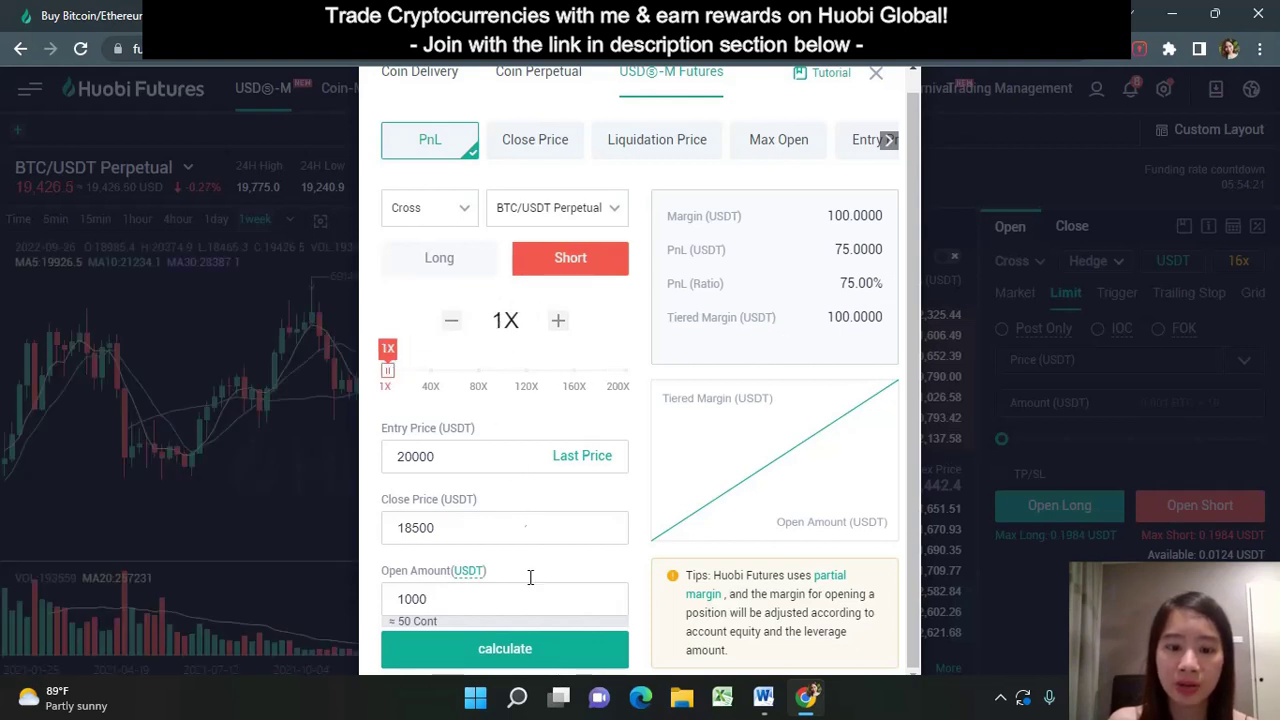
pyautogui.click(517, 658)
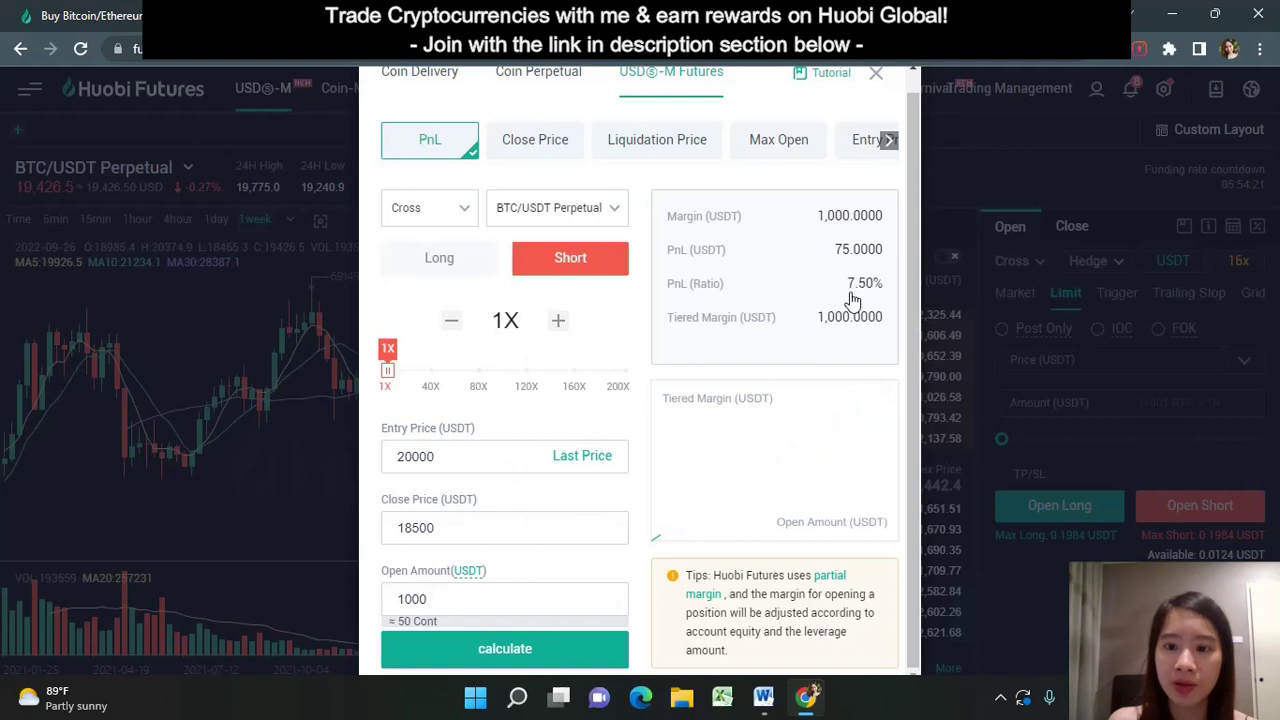
pyautogui.moveTo(389, 369); pyautogui.dragTo(396, 370)
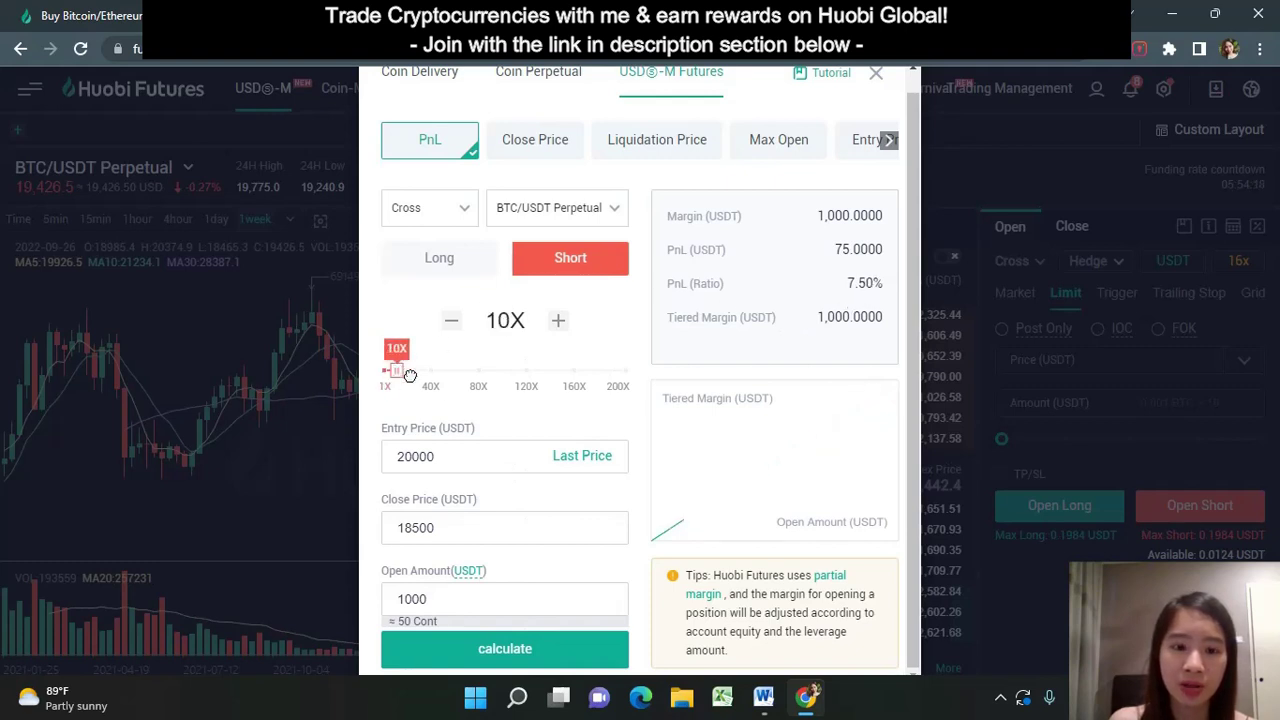
pyautogui.click(518, 660)
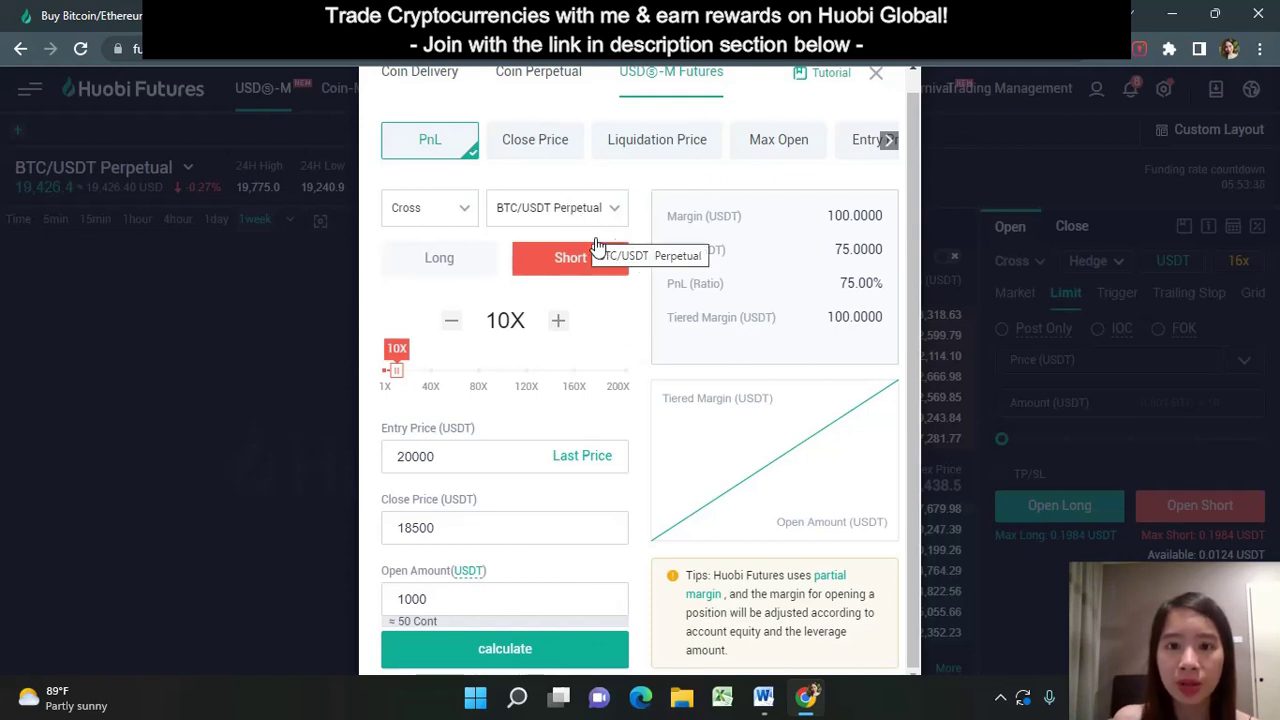
# - Leave the futures calculator and show the Cross and Isolated margin modes for opening a BTC/USDT Perpetual position
pyautogui.scroll(1, 700, 225)
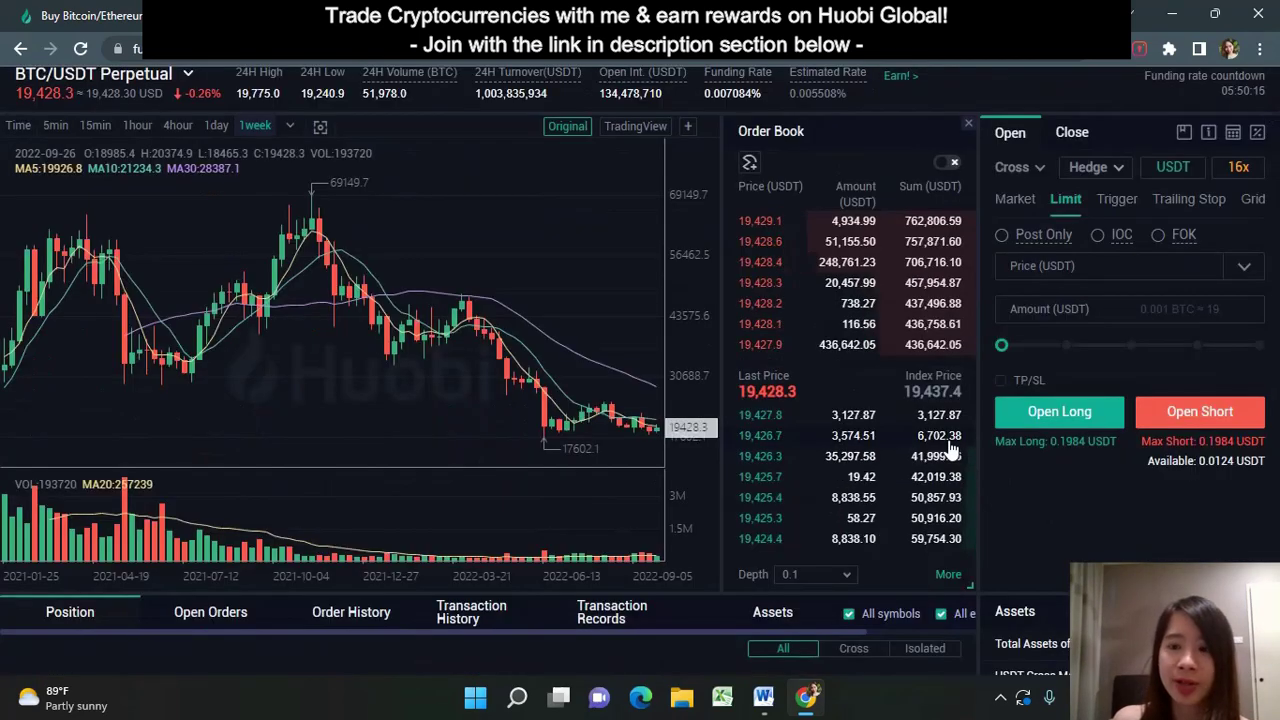
pyautogui.scroll(1, 943, 410)
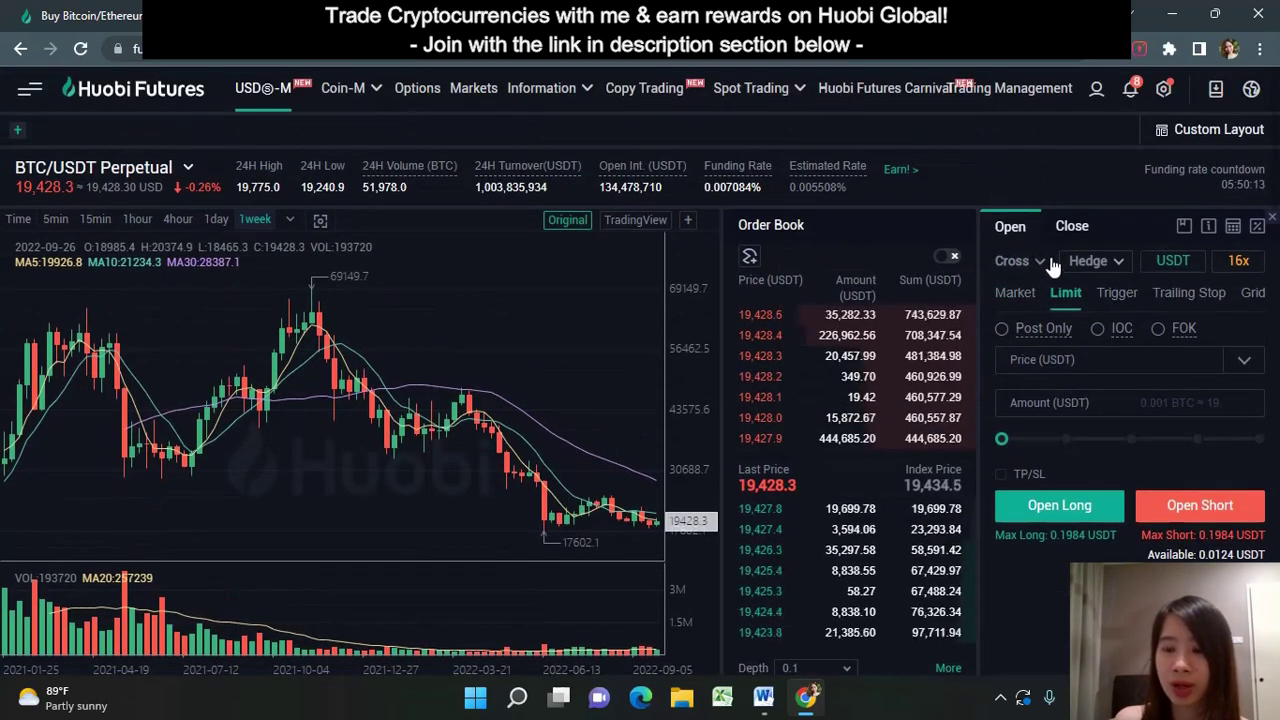
pyautogui.click(1040, 265)
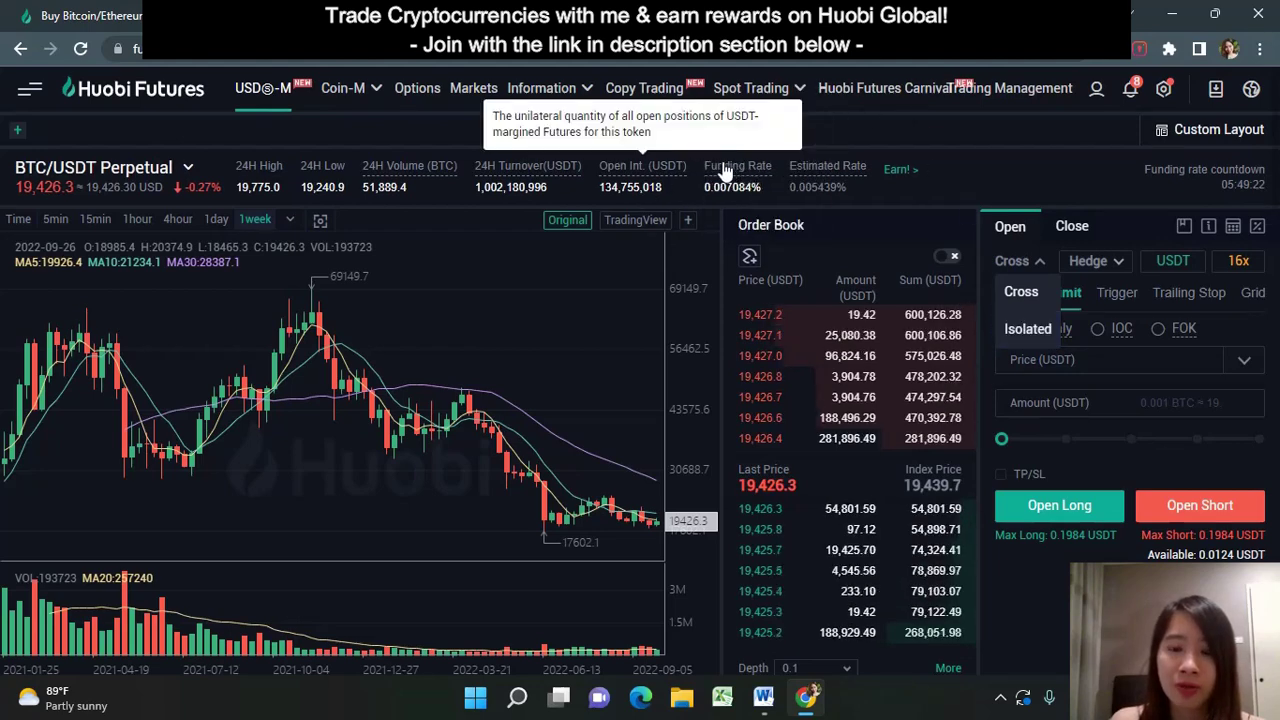
# - Examine the funding rate explanation and the market data for BTC/USDT Perpetual
pyautogui.moveTo(735, 176)
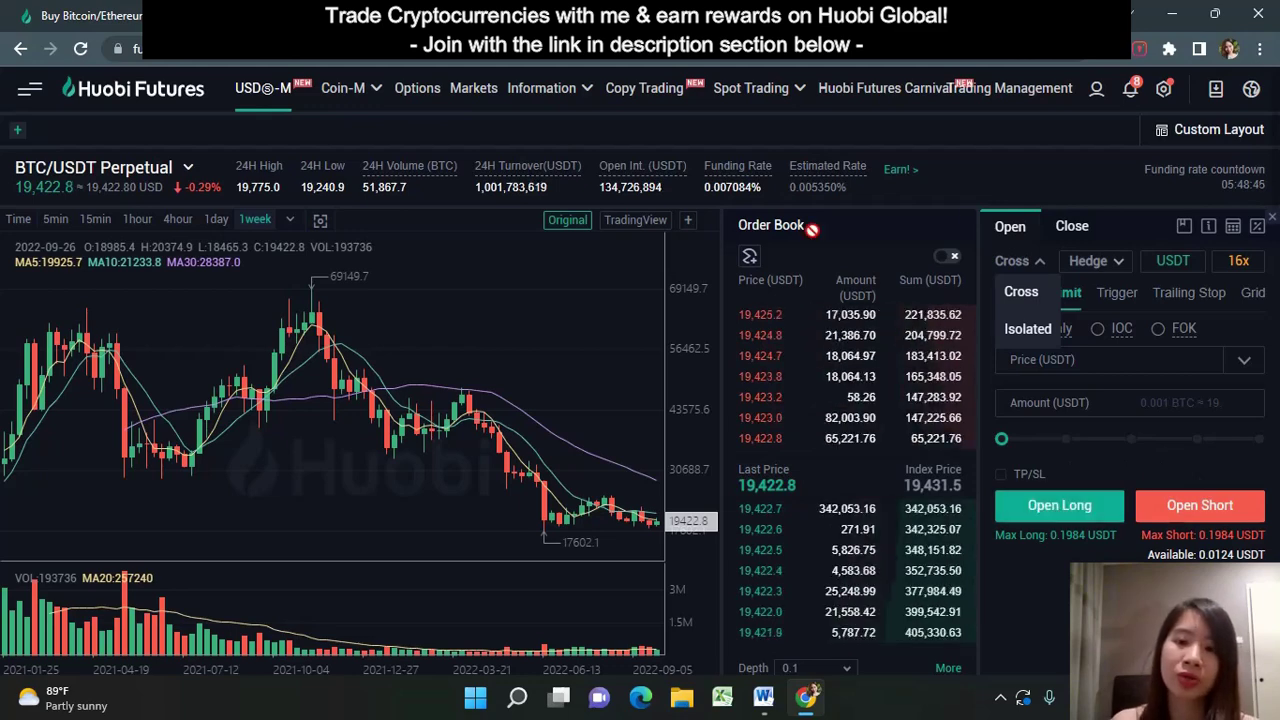
pyautogui.moveTo(737, 173)
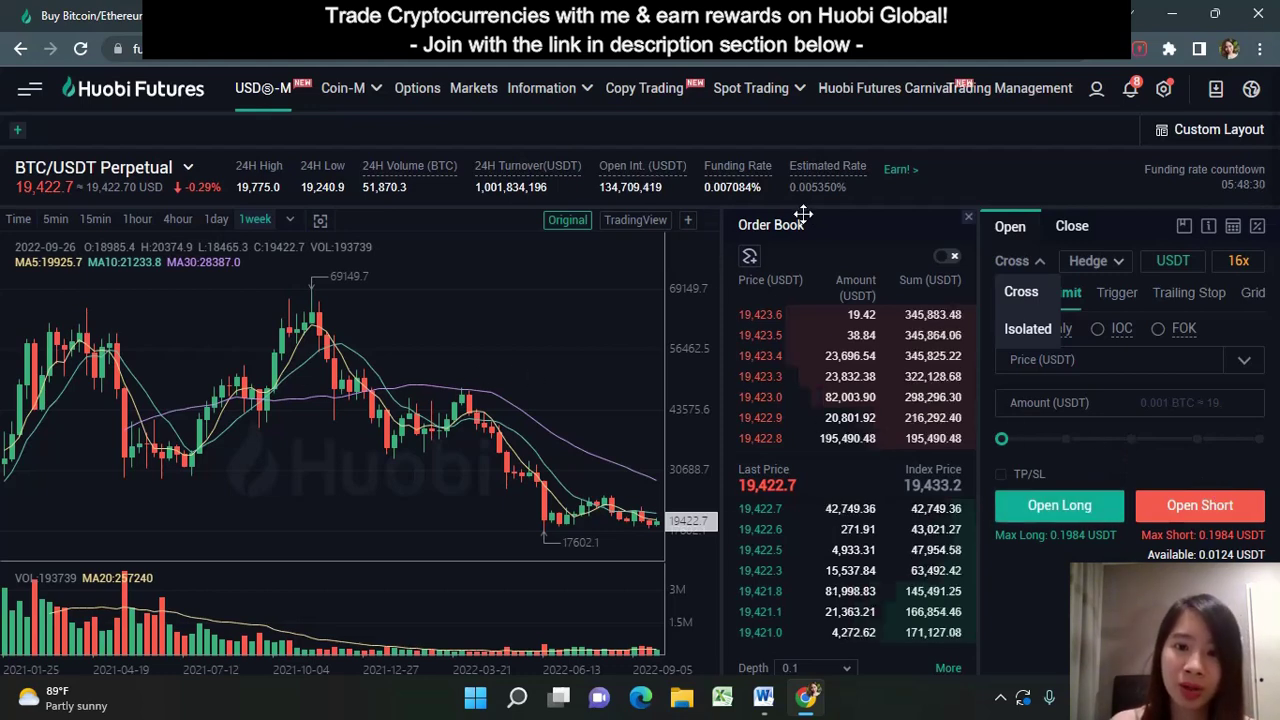
pyautogui.scroll(-2, 810, 224)
pyautogui.scroll(2, 748, 170)
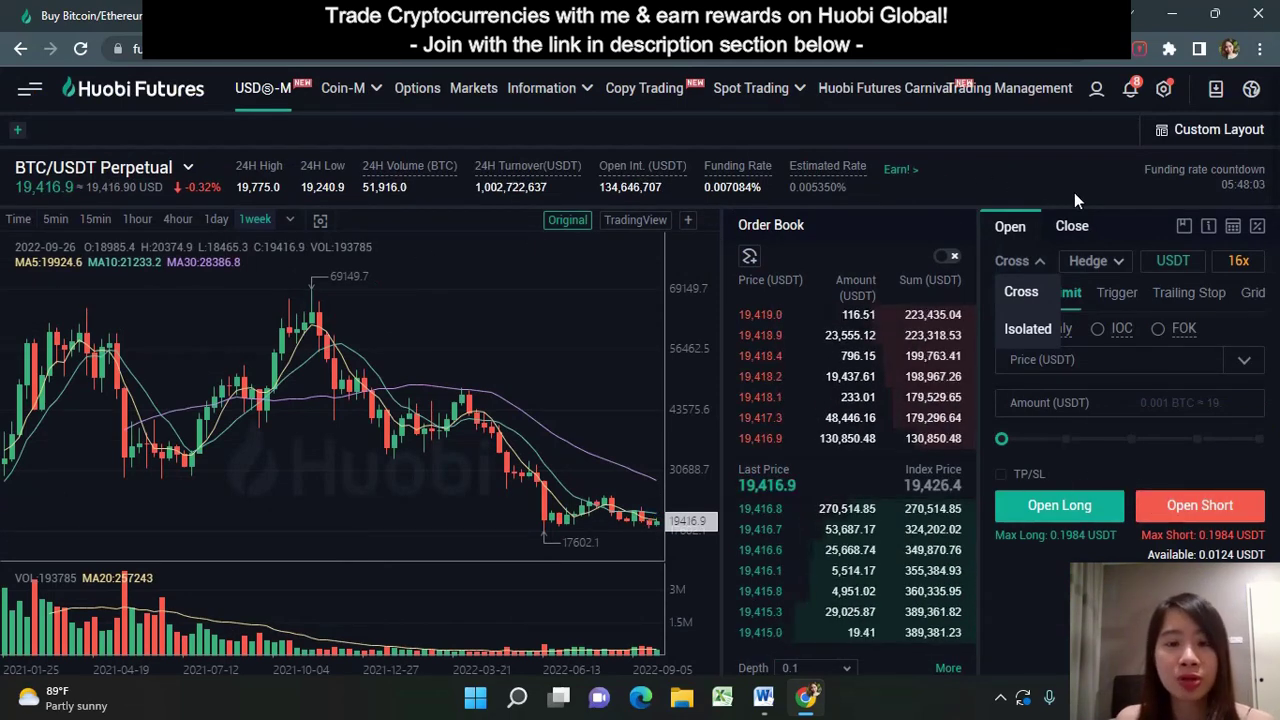
pyautogui.scroll(-1, 603, 324)
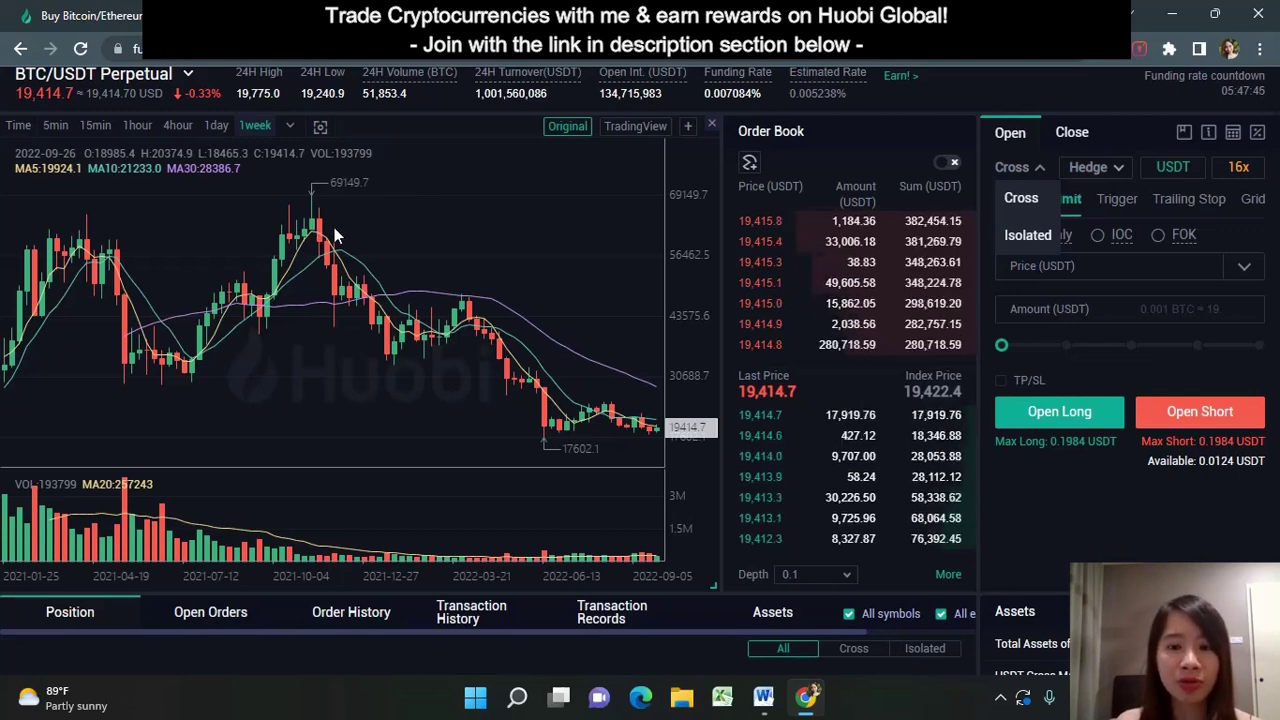
pyautogui.scroll(1, 334, 227)
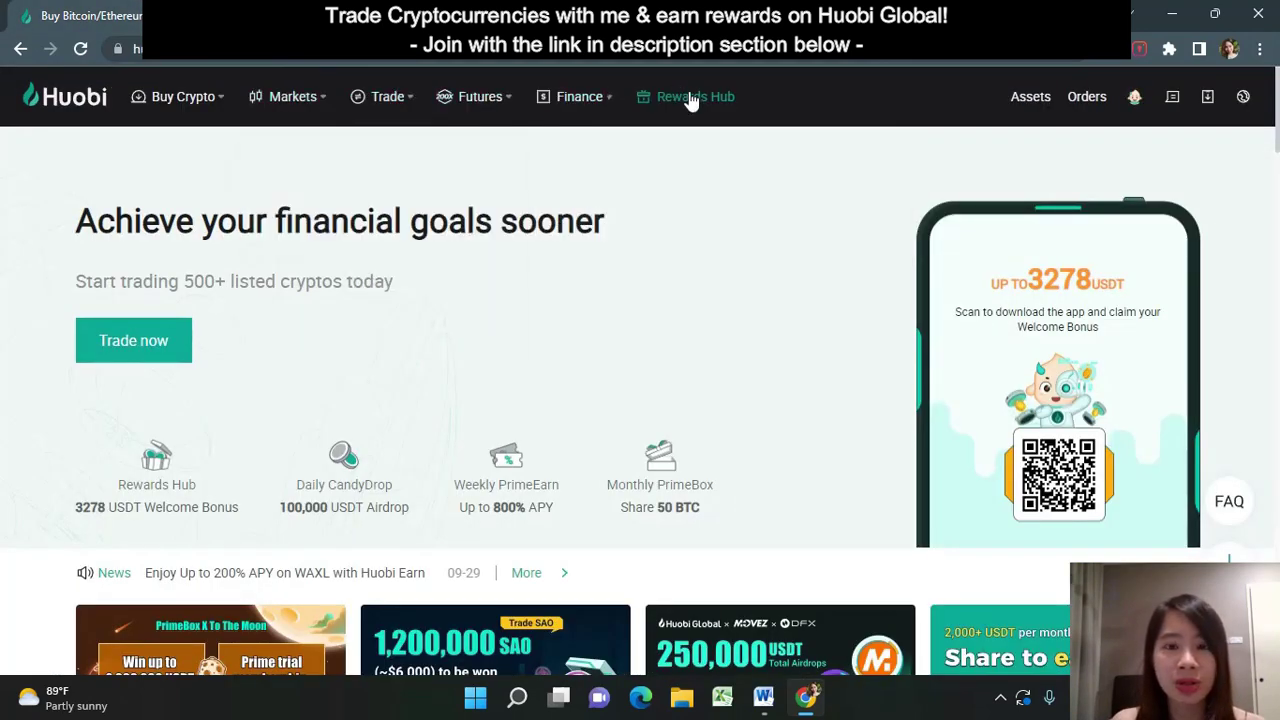
# - Open the Huobi Rewards Hub and review the offered USDT rewards, vouchers and coupons
pyautogui.click(691, 103)
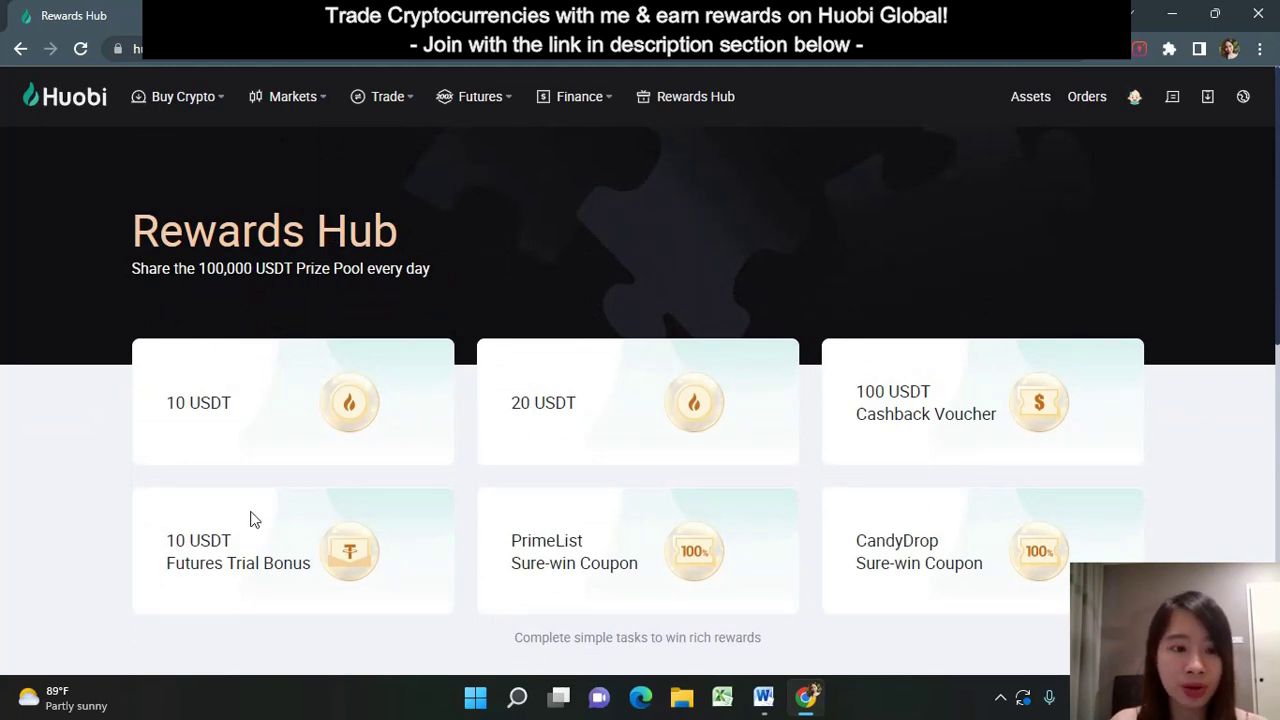
pyautogui.scroll(-1, 574, 445)
pyautogui.scroll(1, 657, 506)
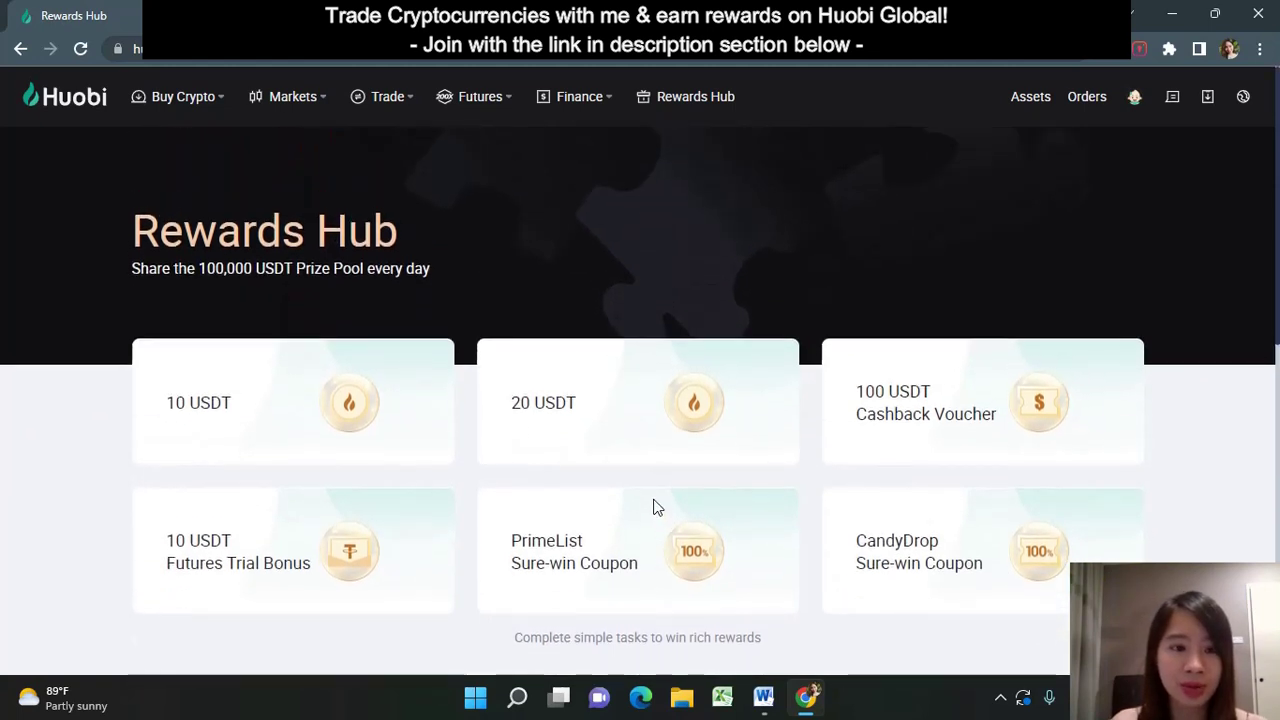
pyautogui.scroll(-2, 655, 506)
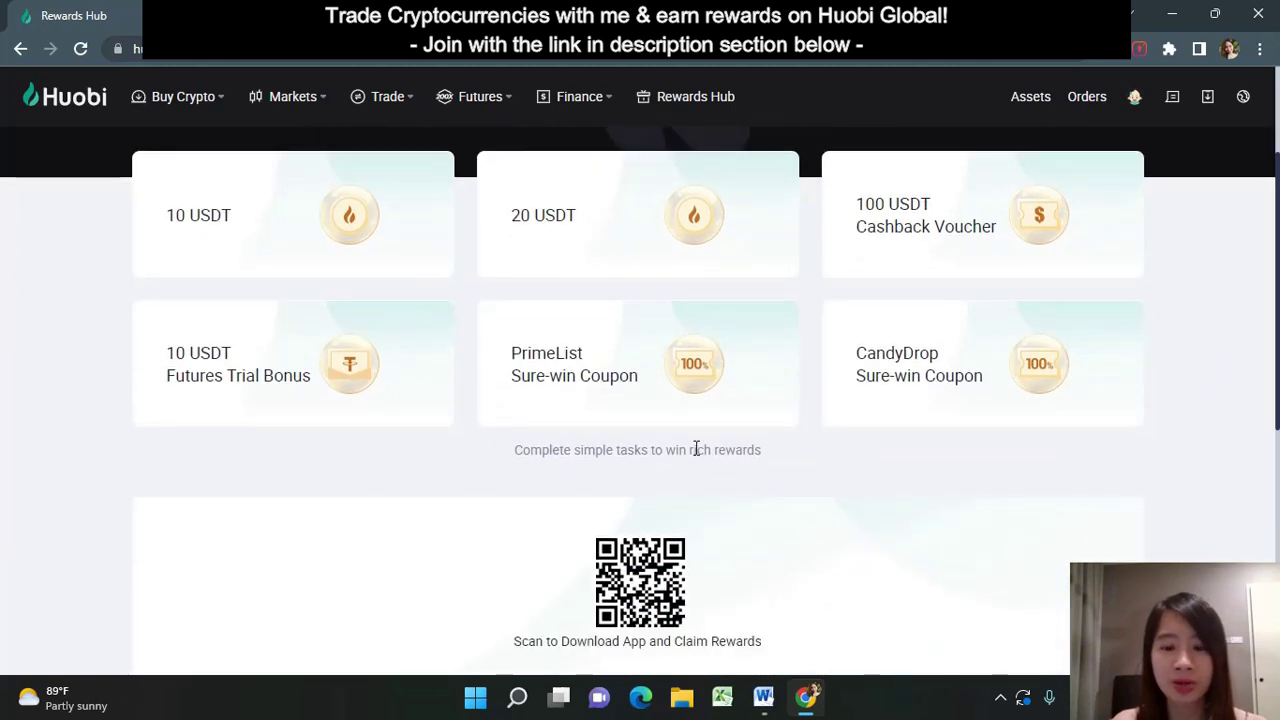
pyautogui.scroll(1, 740, 455)
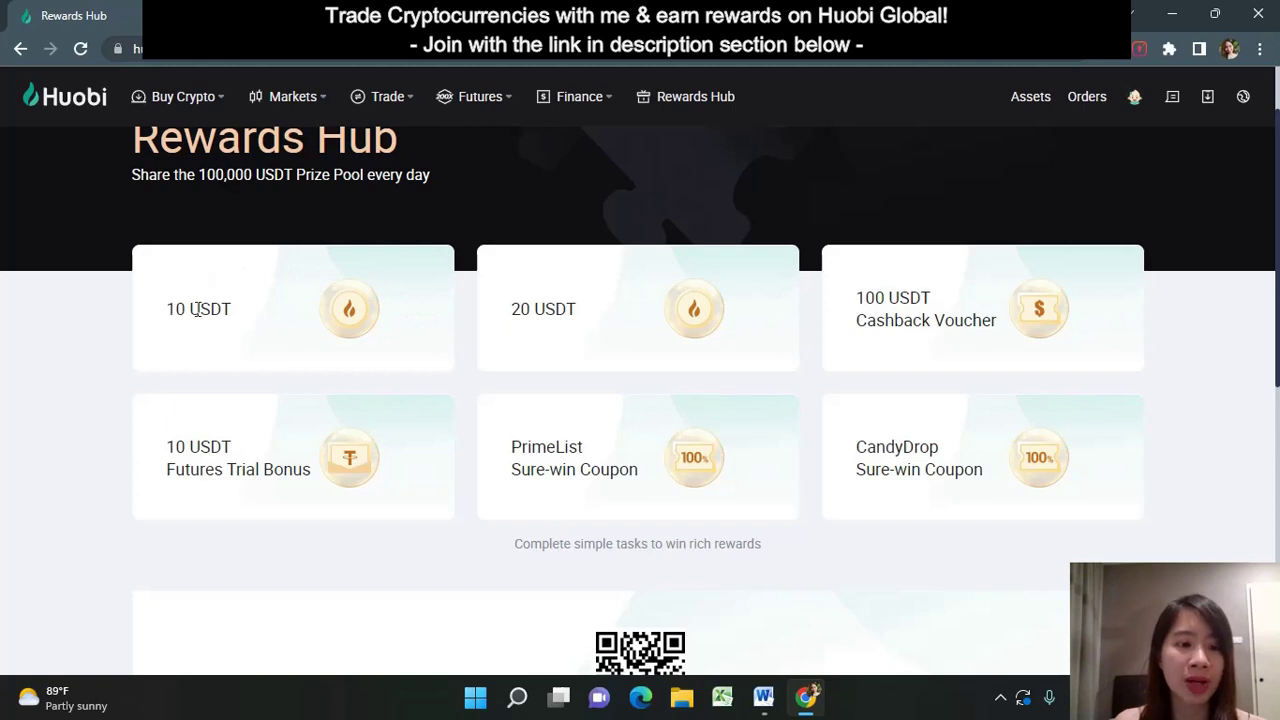
pyautogui.scroll(1, 240, 316)
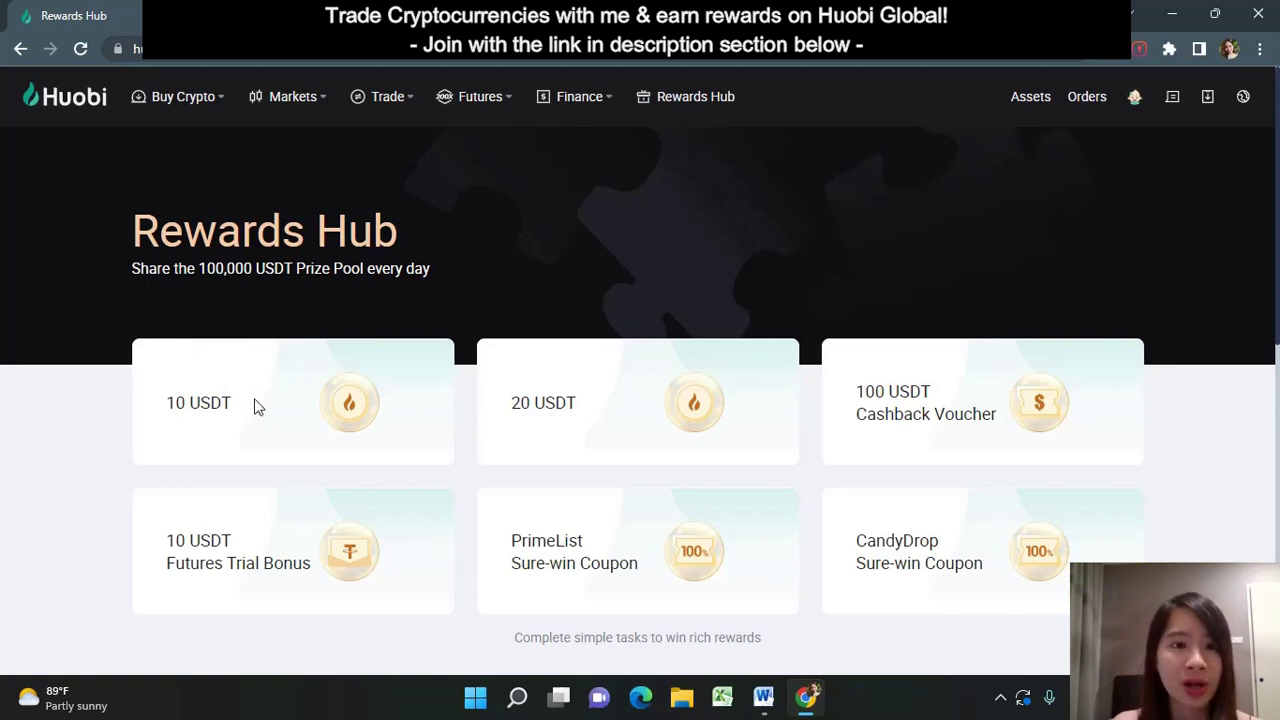
# - Look over the Trade and Futures product options, including Spot Trading and USDT Futures
pyautogui.moveTo(308, 118)
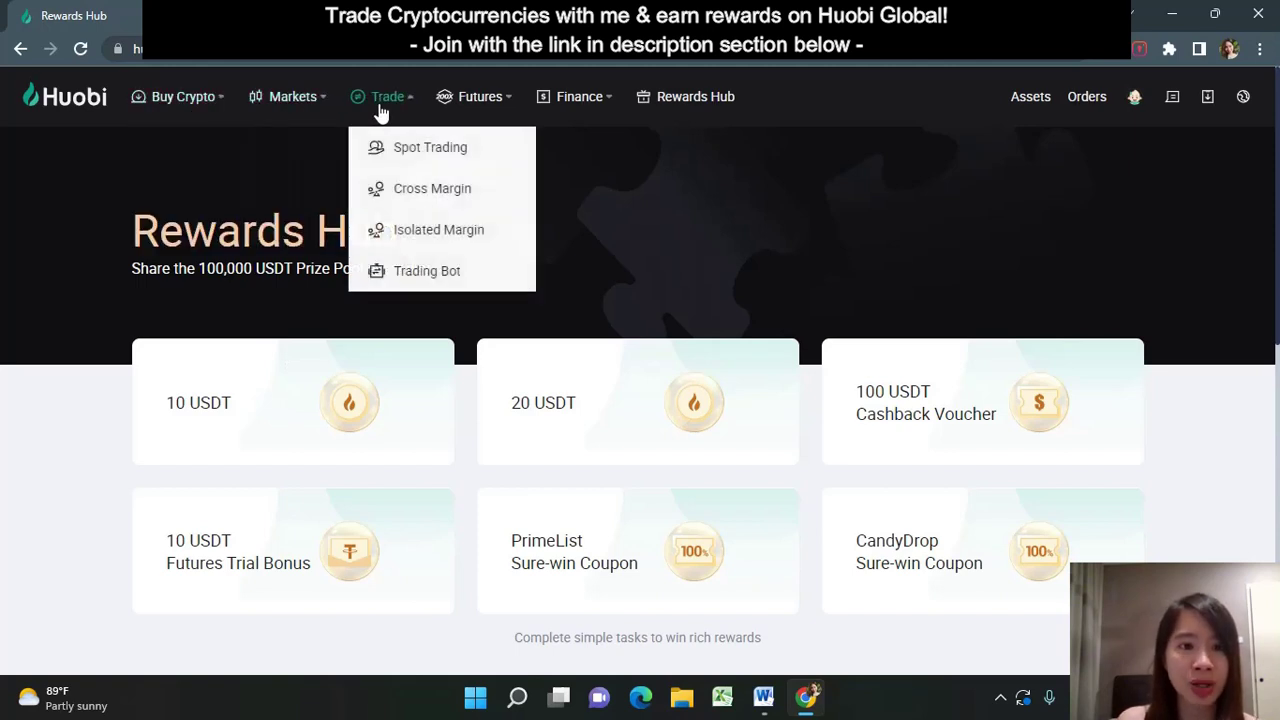
pyautogui.moveTo(460, 107)
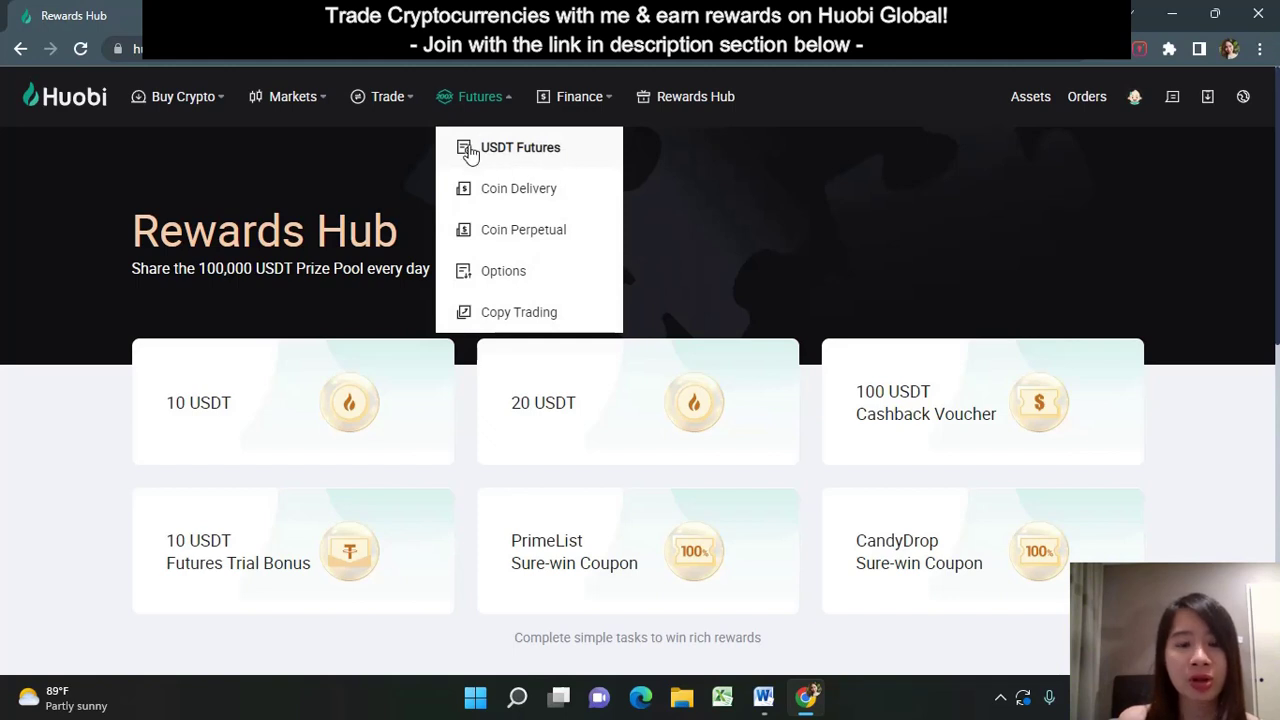
pyautogui.moveTo(400, 112)
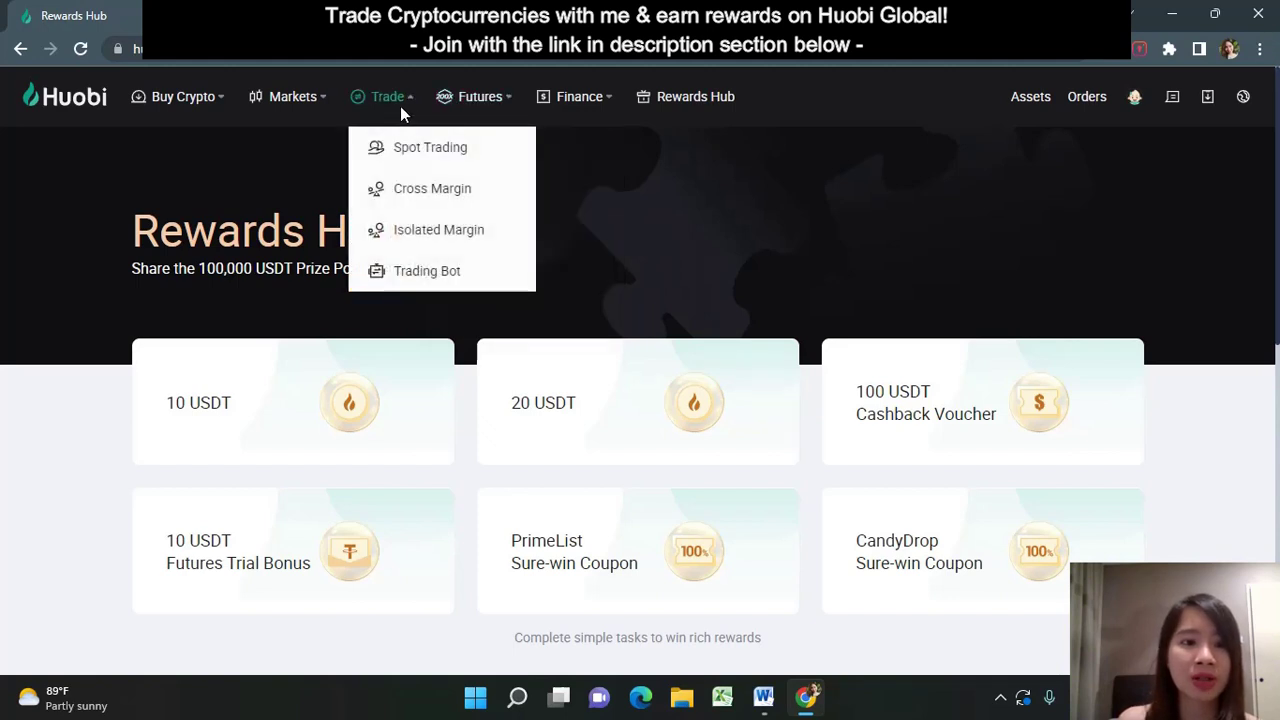